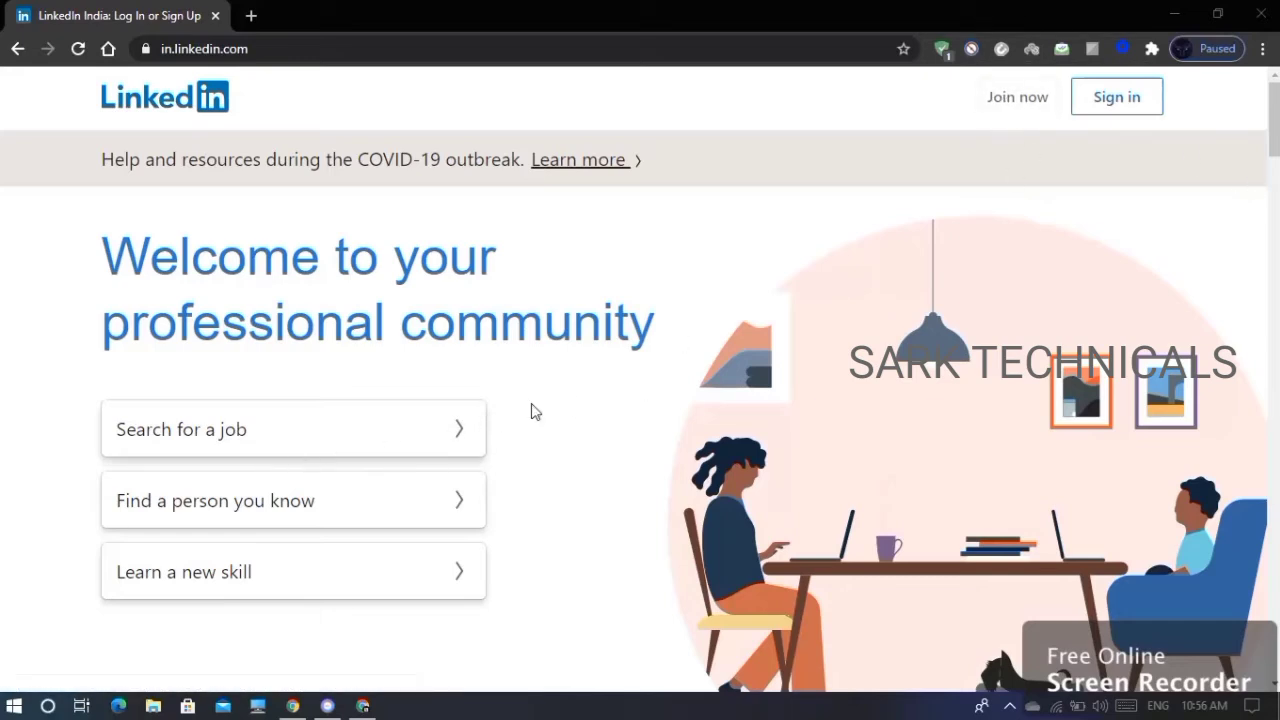
Step: Look through the LinkedIn homepage, including the learning topics, suggested job searches, member stories and footer links, and return to the page start
scroll(340, 566, "down", 1)
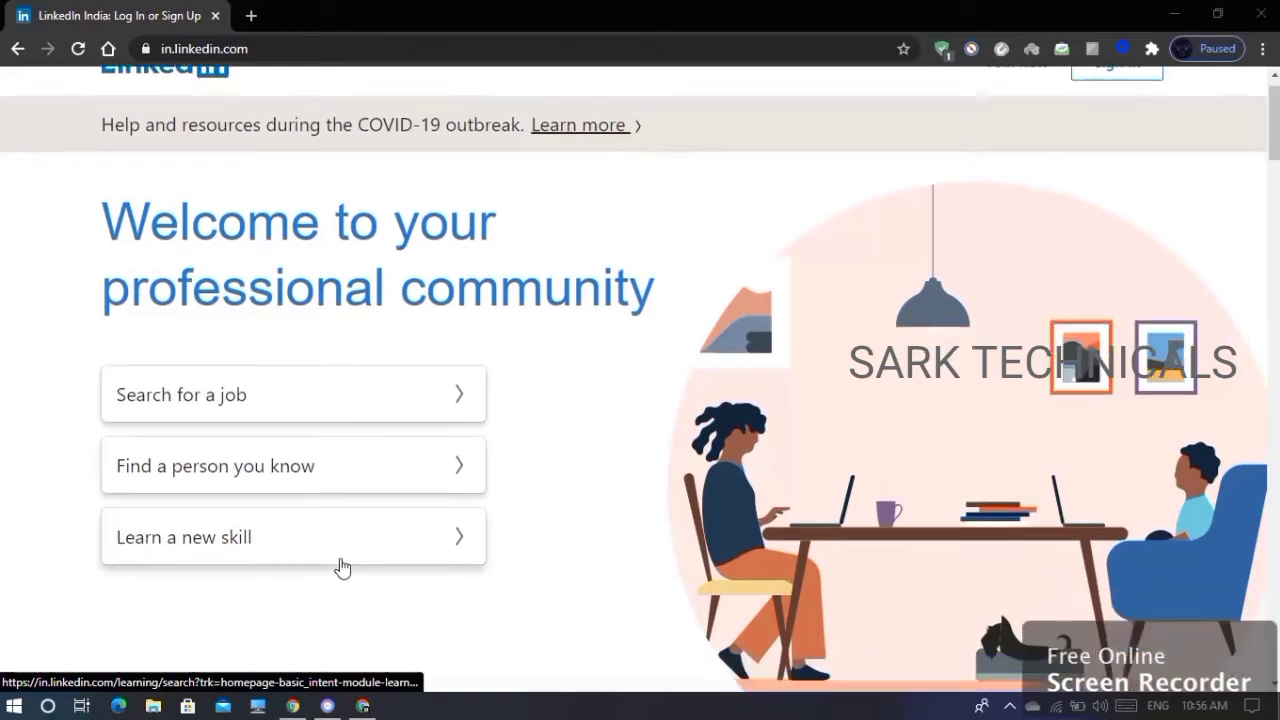
scroll(342, 567, "down", 5)
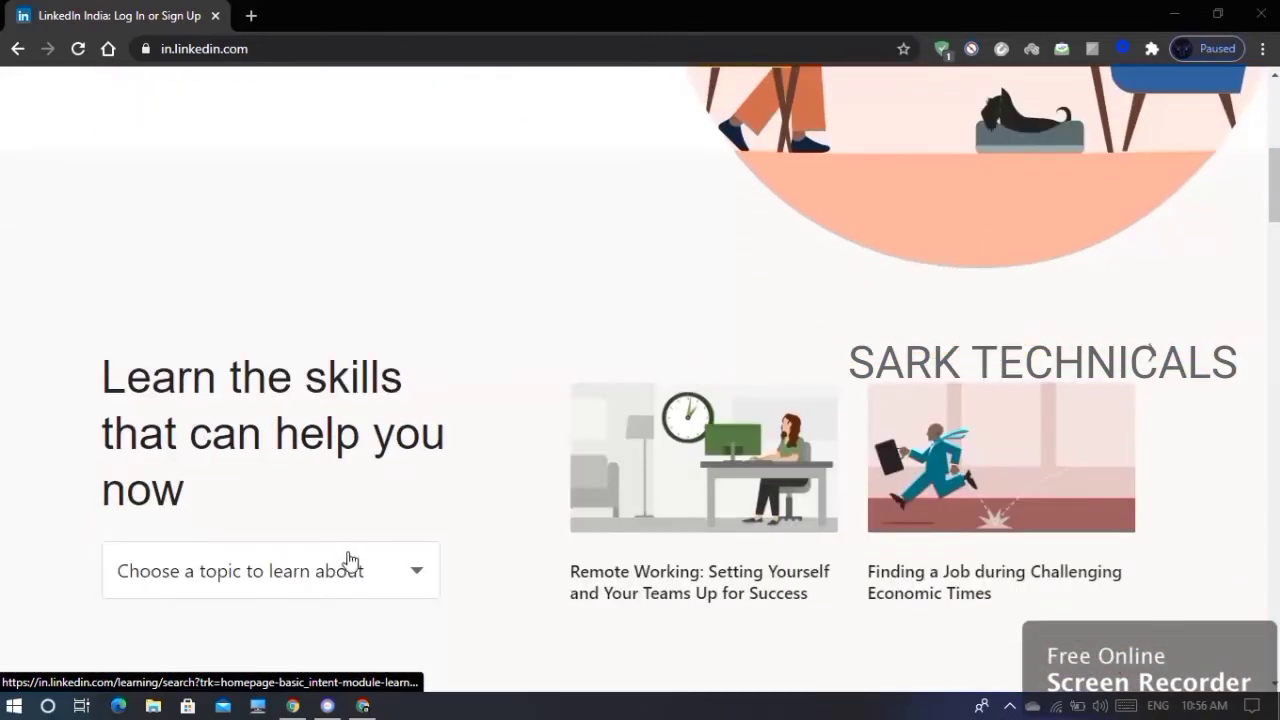
scroll(346, 562, "down", 3)
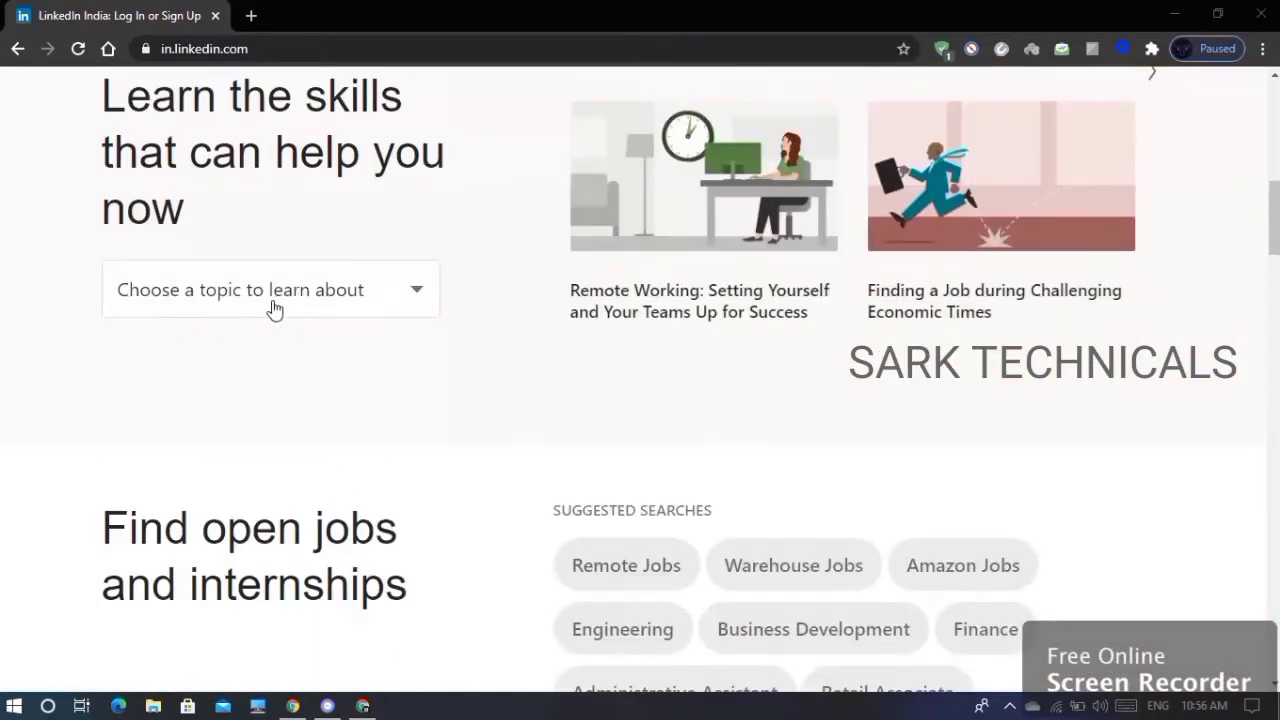
left_click(411, 290)
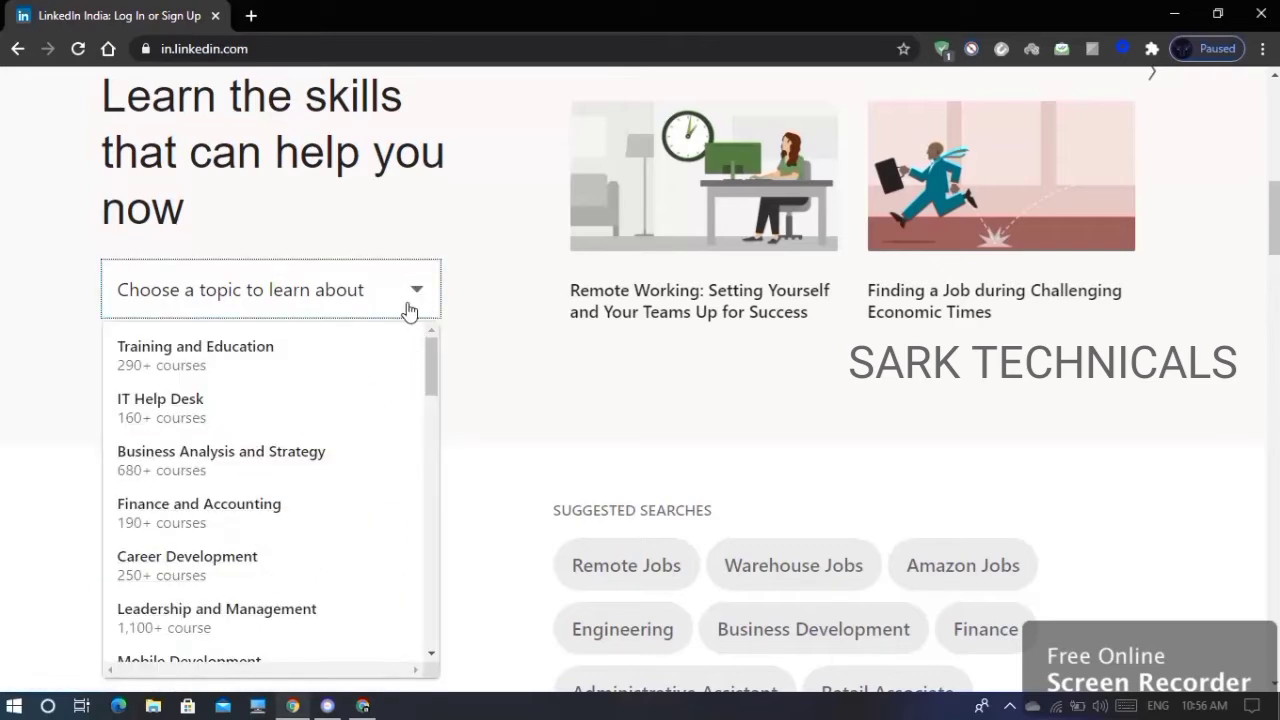
left_click(409, 311)
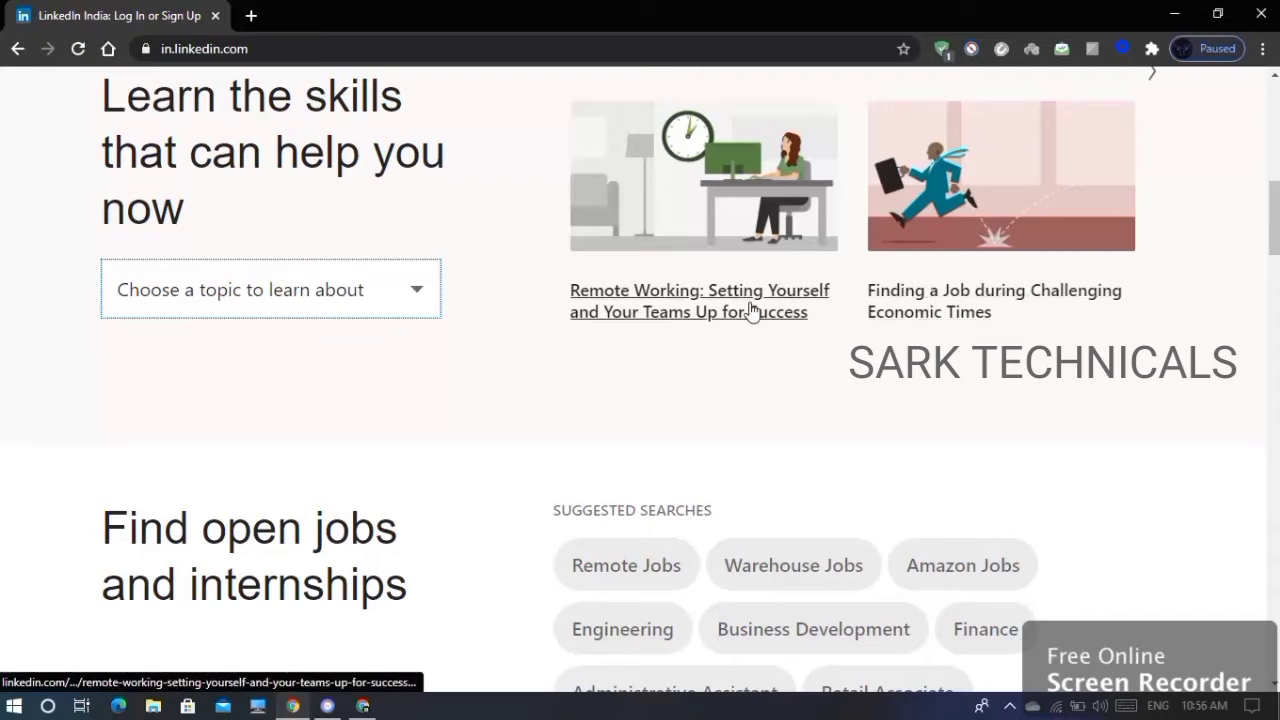
scroll(903, 283, "down", 3)
scroll(408, 317, "down", 1)
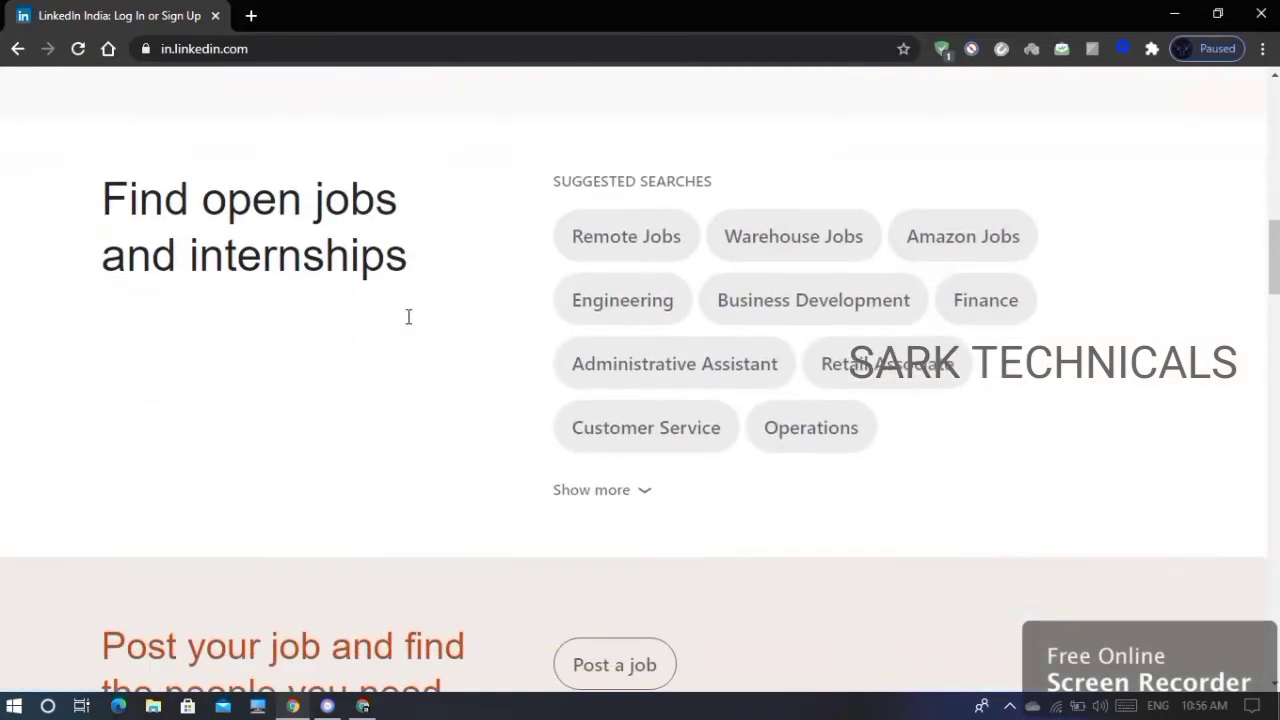
scroll(410, 318, "down", 7)
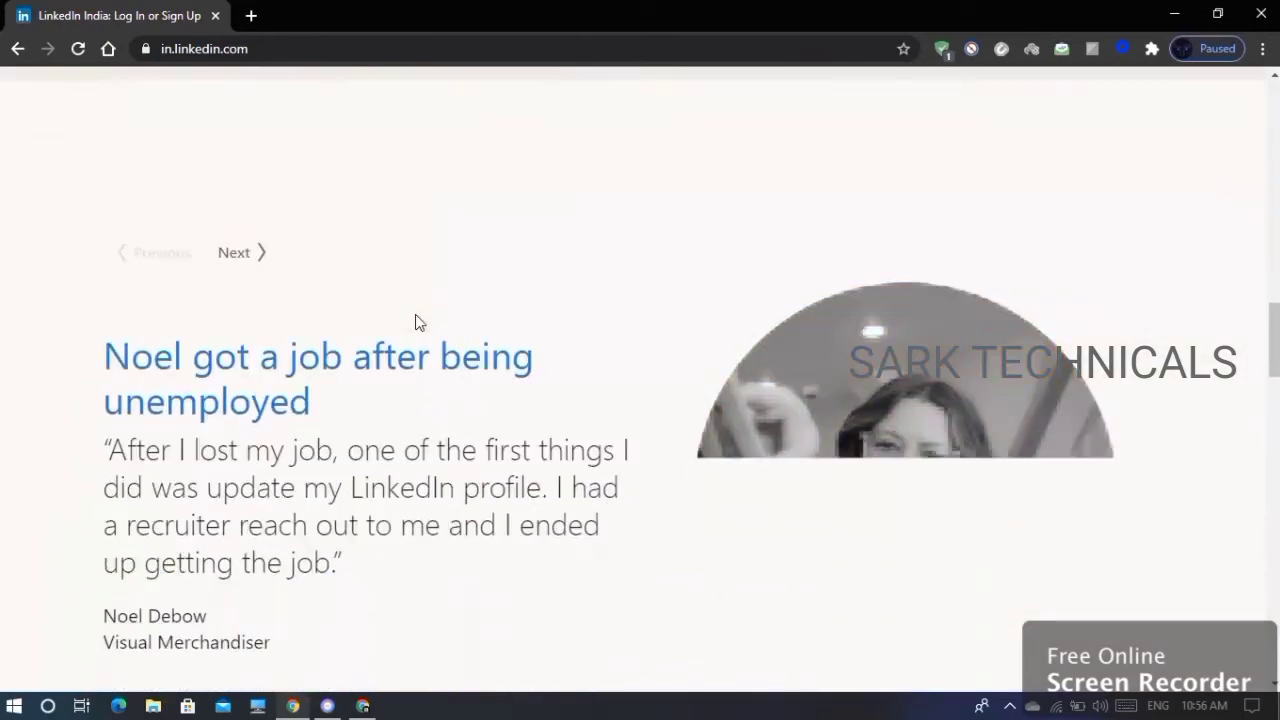
scroll(418, 321, "down", 2)
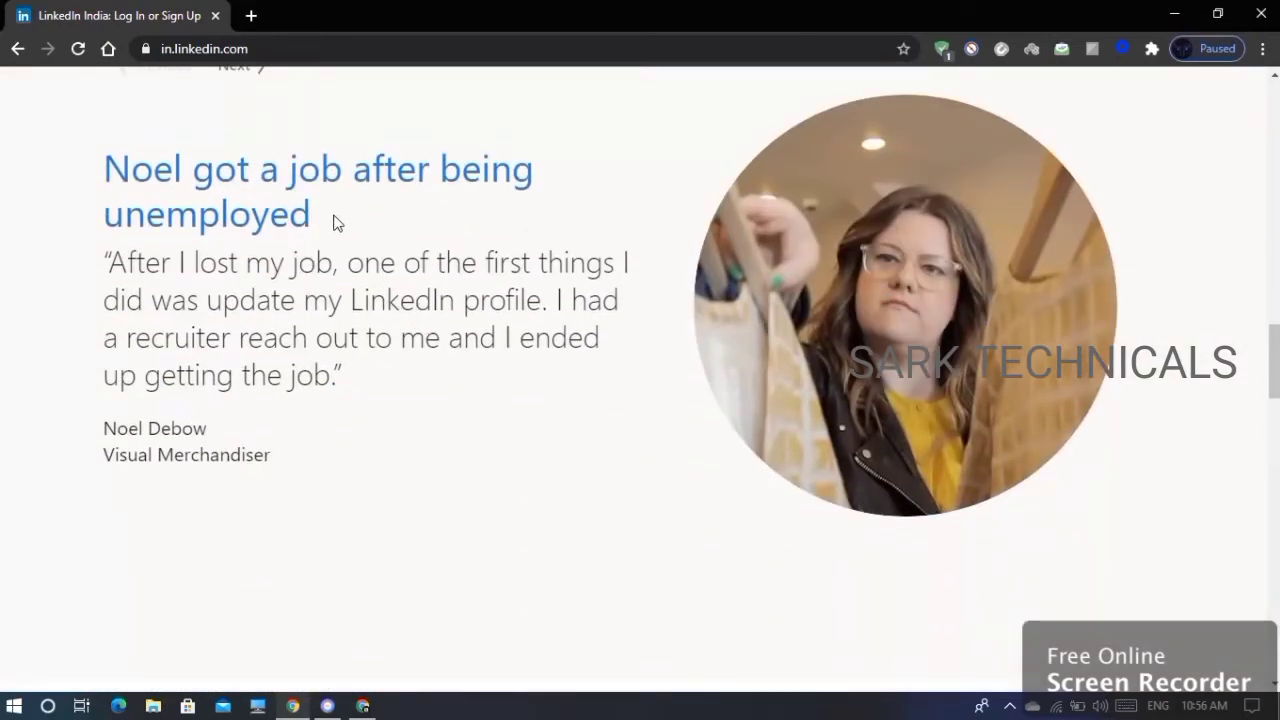
scroll(383, 231, "down", 4)
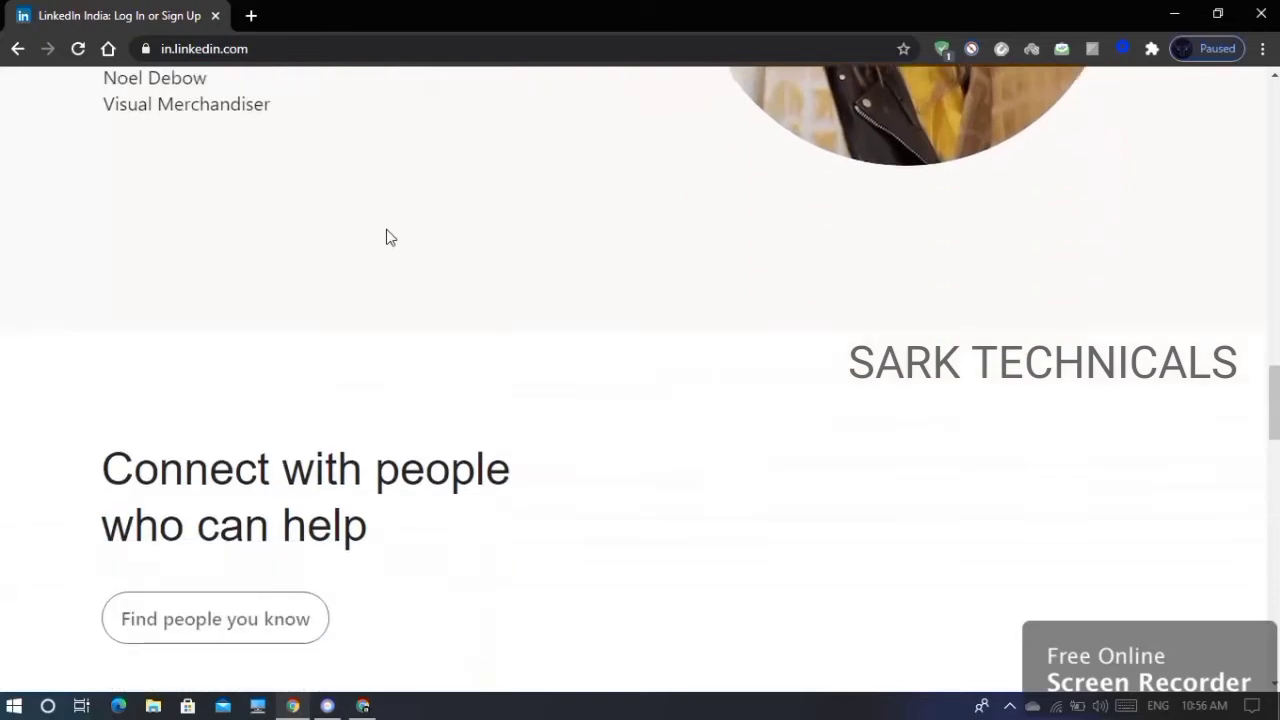
scroll(395, 240, "down", 6)
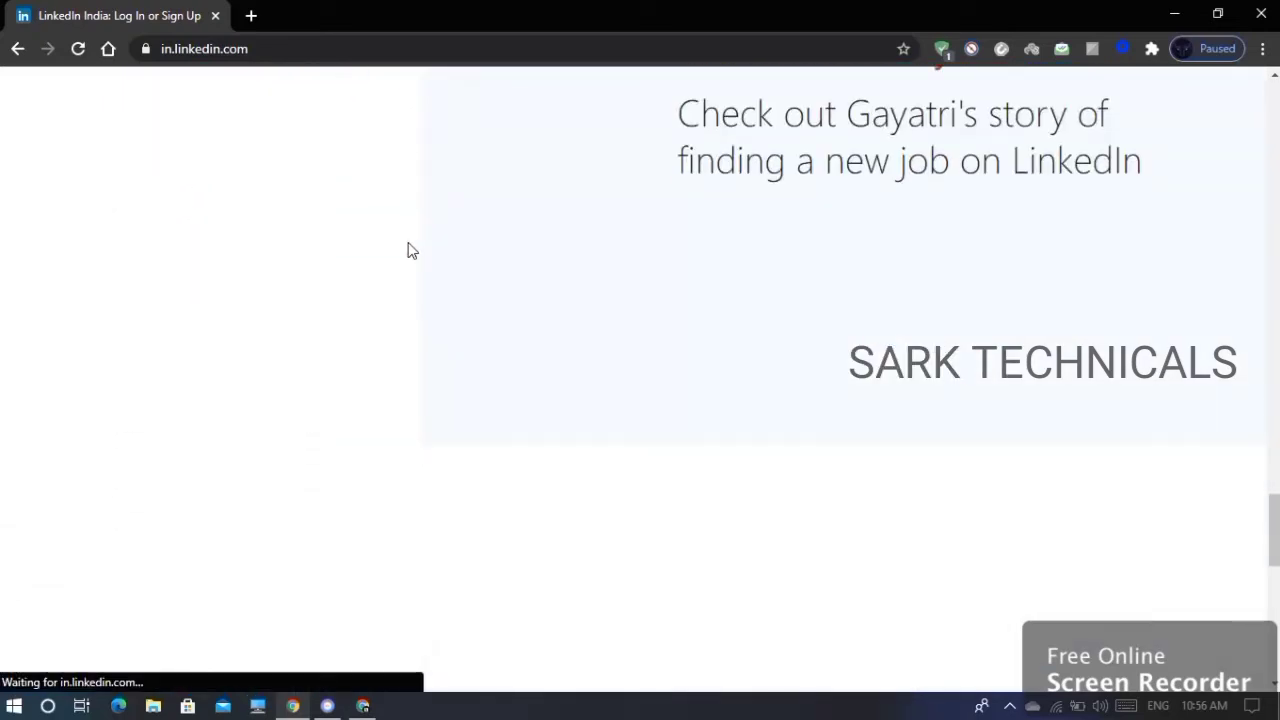
scroll(412, 250, "down", 3)
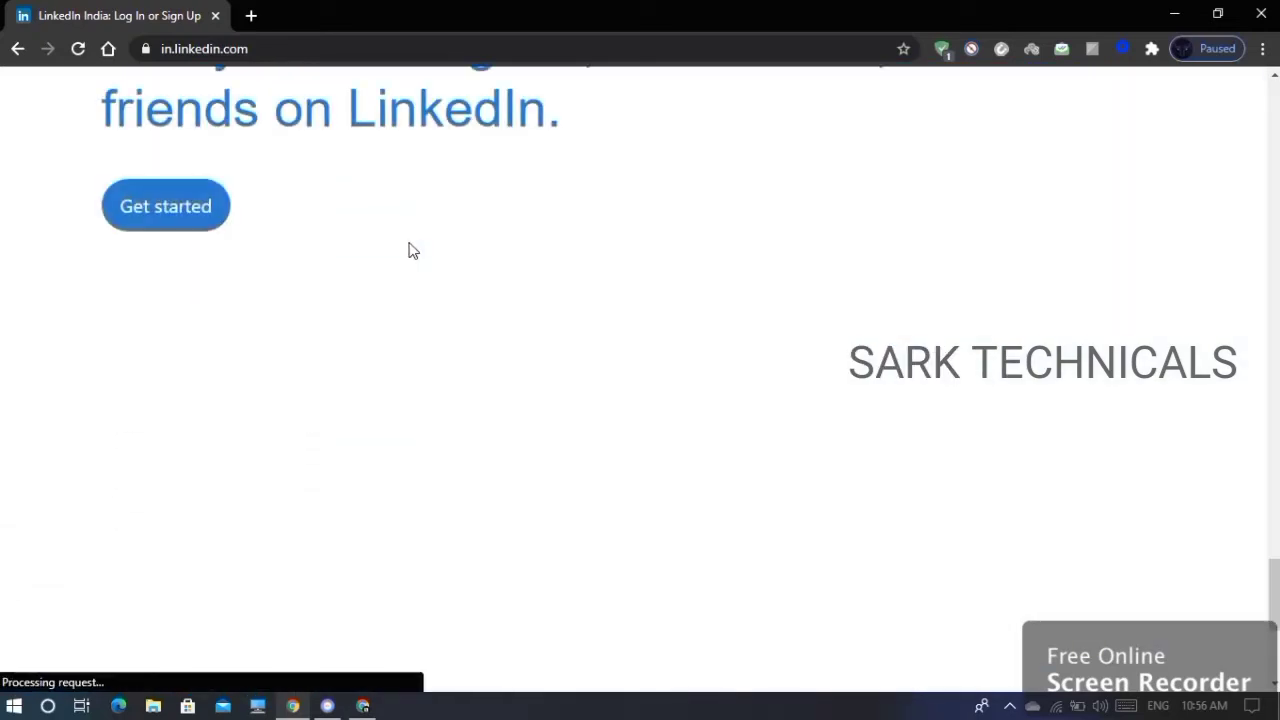
scroll(409, 250, "down", 5)
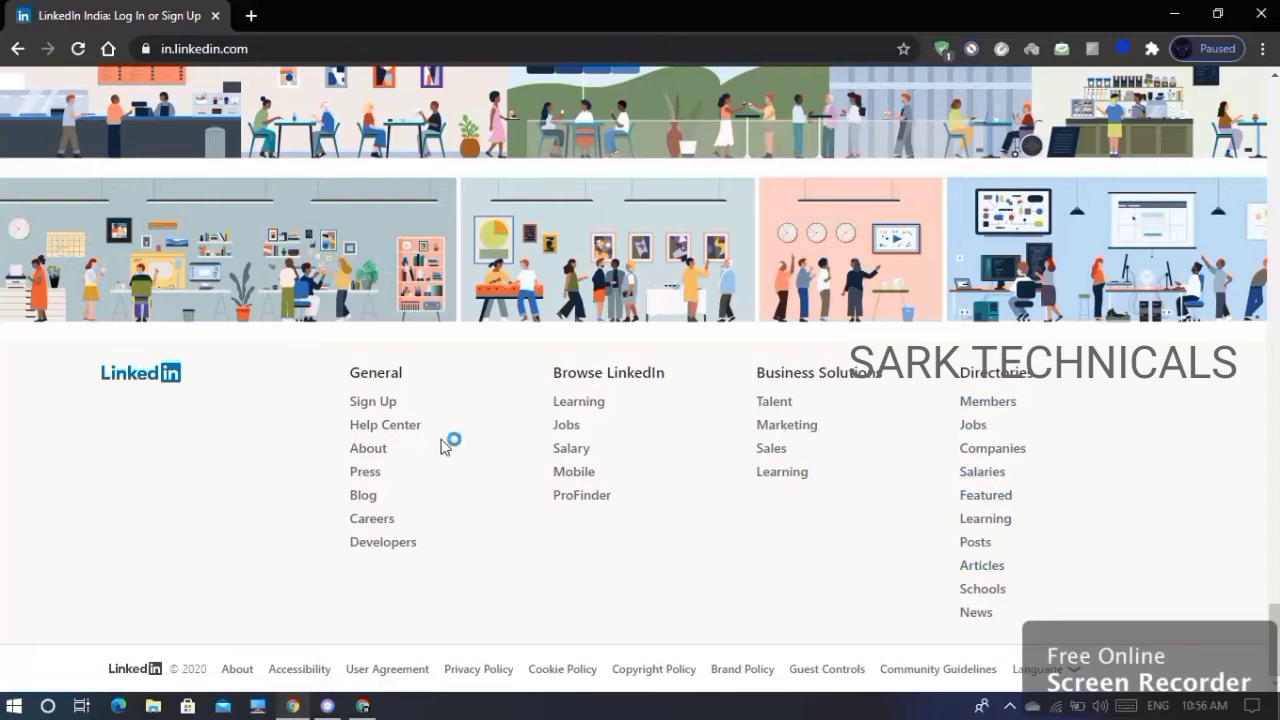
scroll(697, 336, "up", 2)
scroll(697, 336, "up", 20)
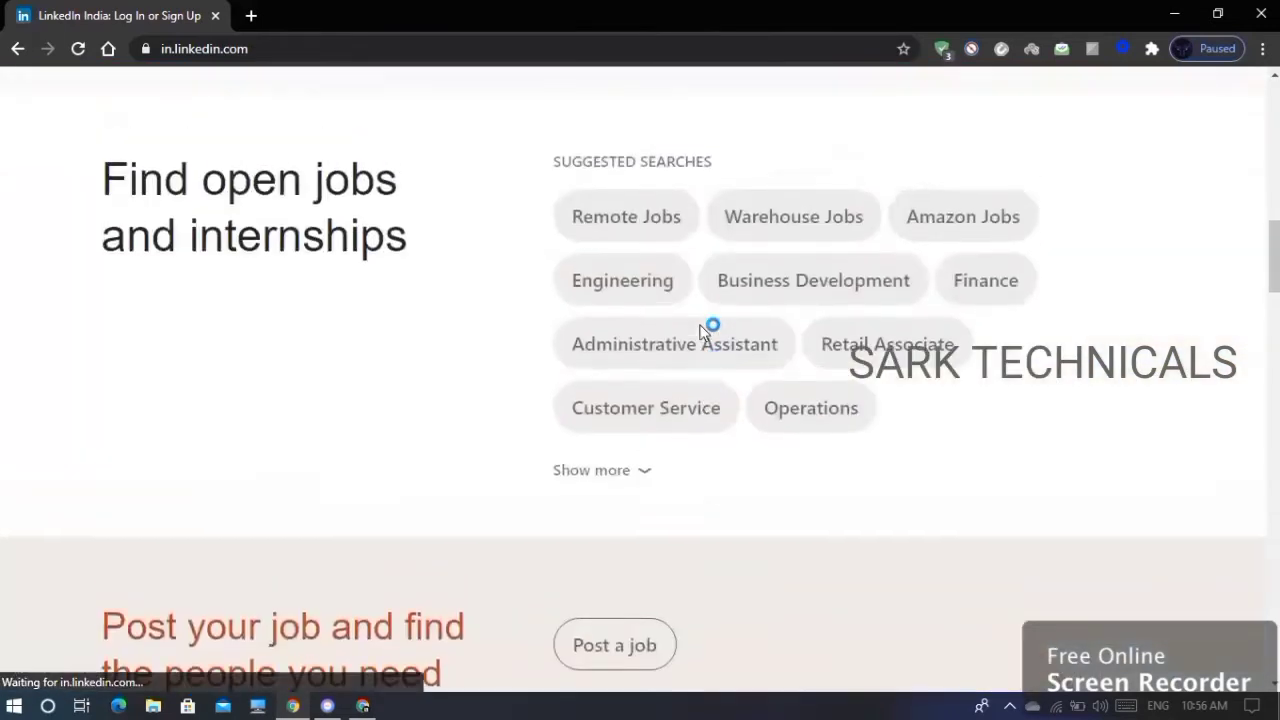
scroll(705, 321, "up", 3)
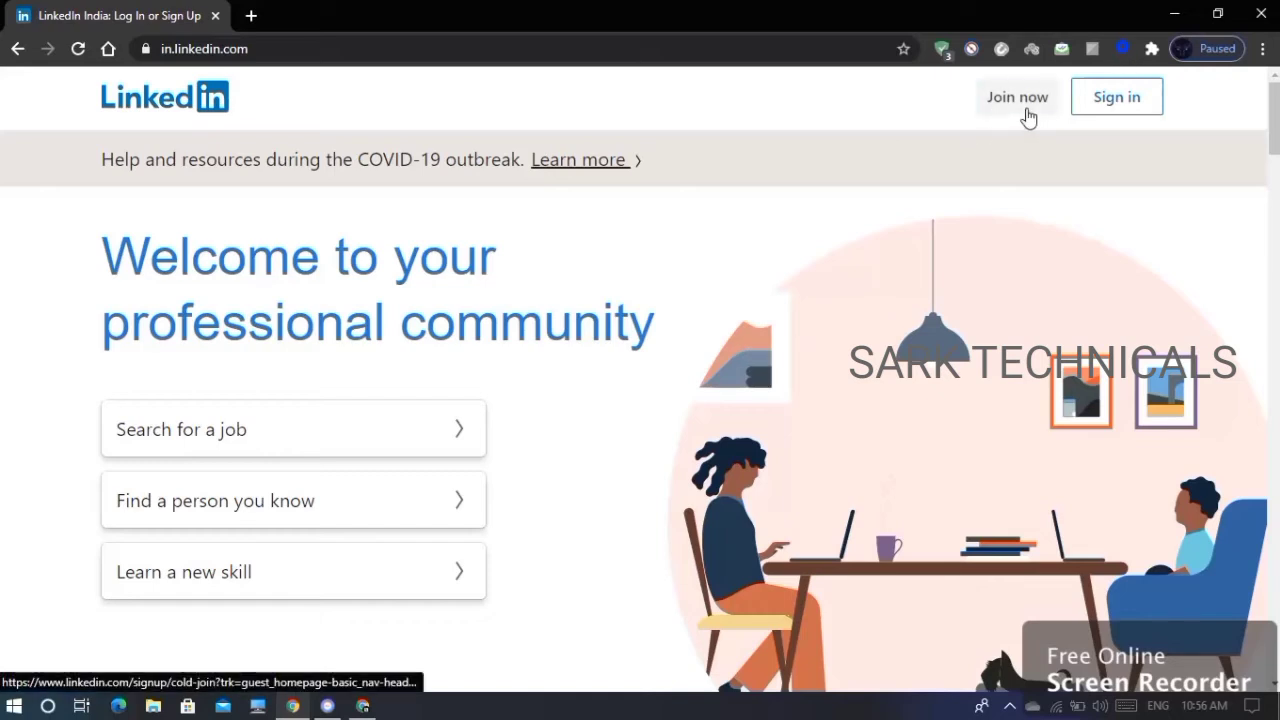
Step: Open the form for joining LinkedIn and activate its email or phone number field
left_click(954, 140)
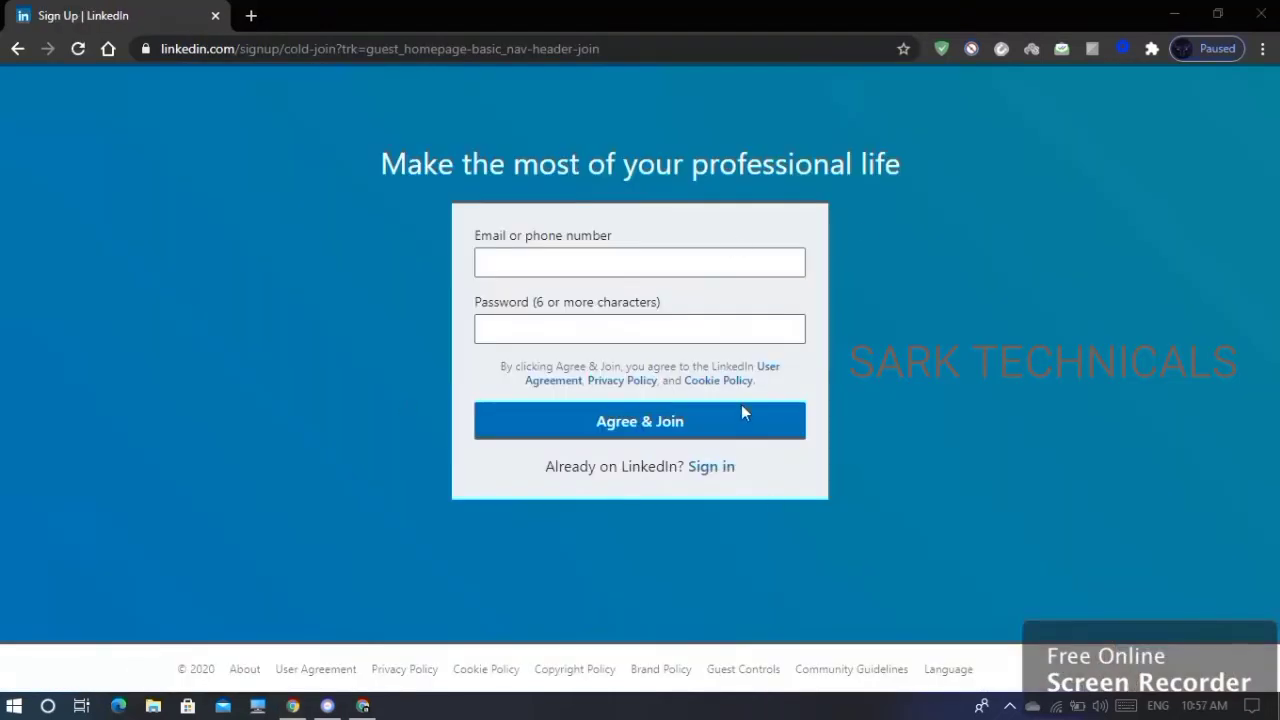
left_click(486, 261)
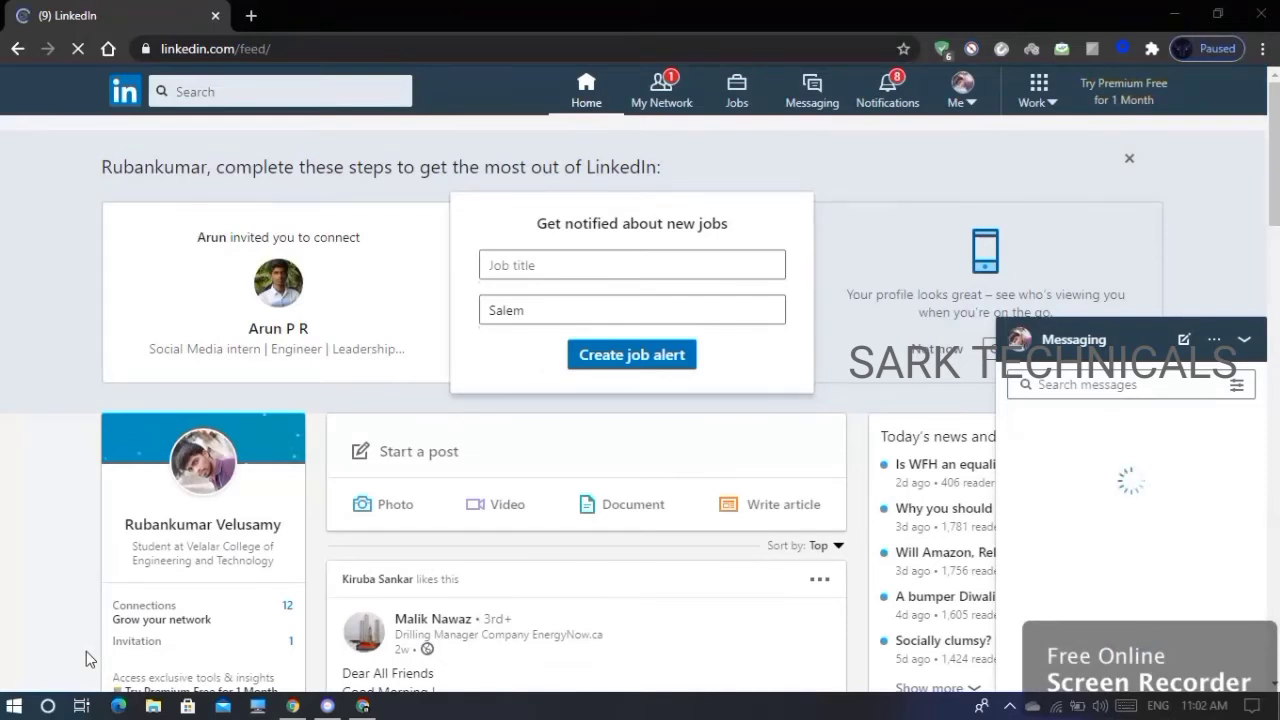
Step: Create a job alert for software engineer in Salem and accept the pending connection invitation
left_click(1246, 346)
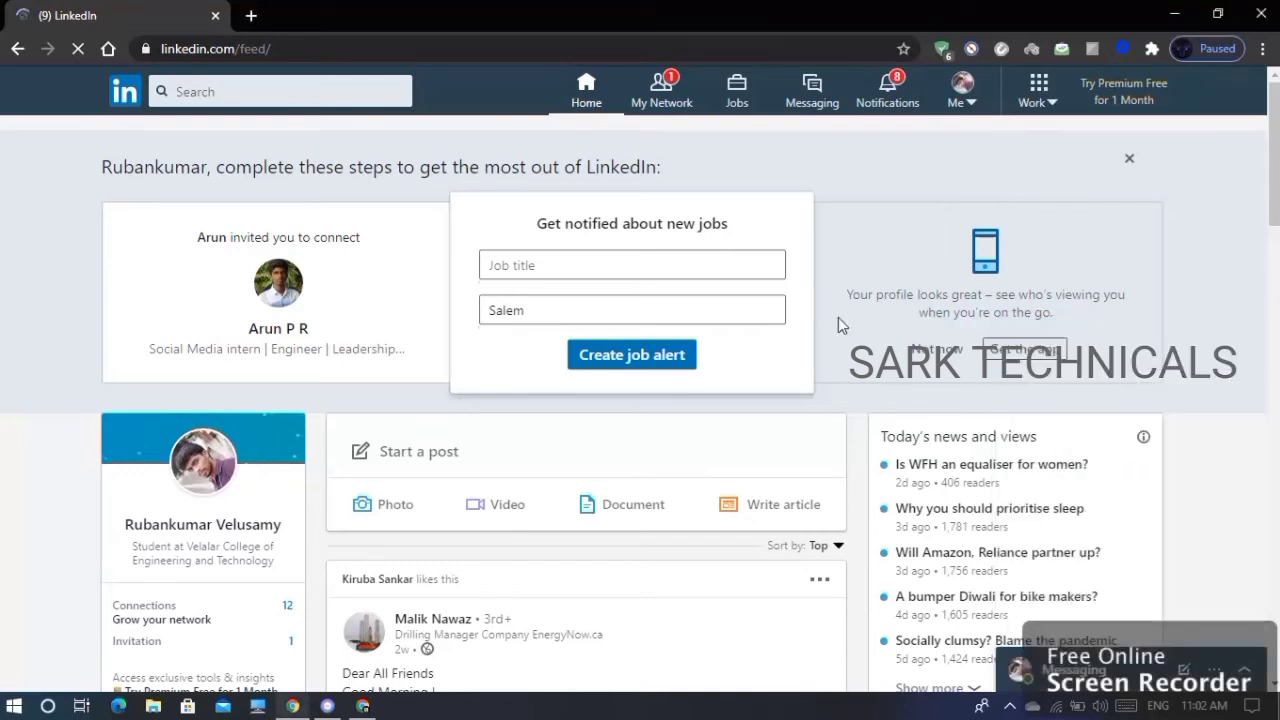
left_click(581, 270)
left_click(581, 270)
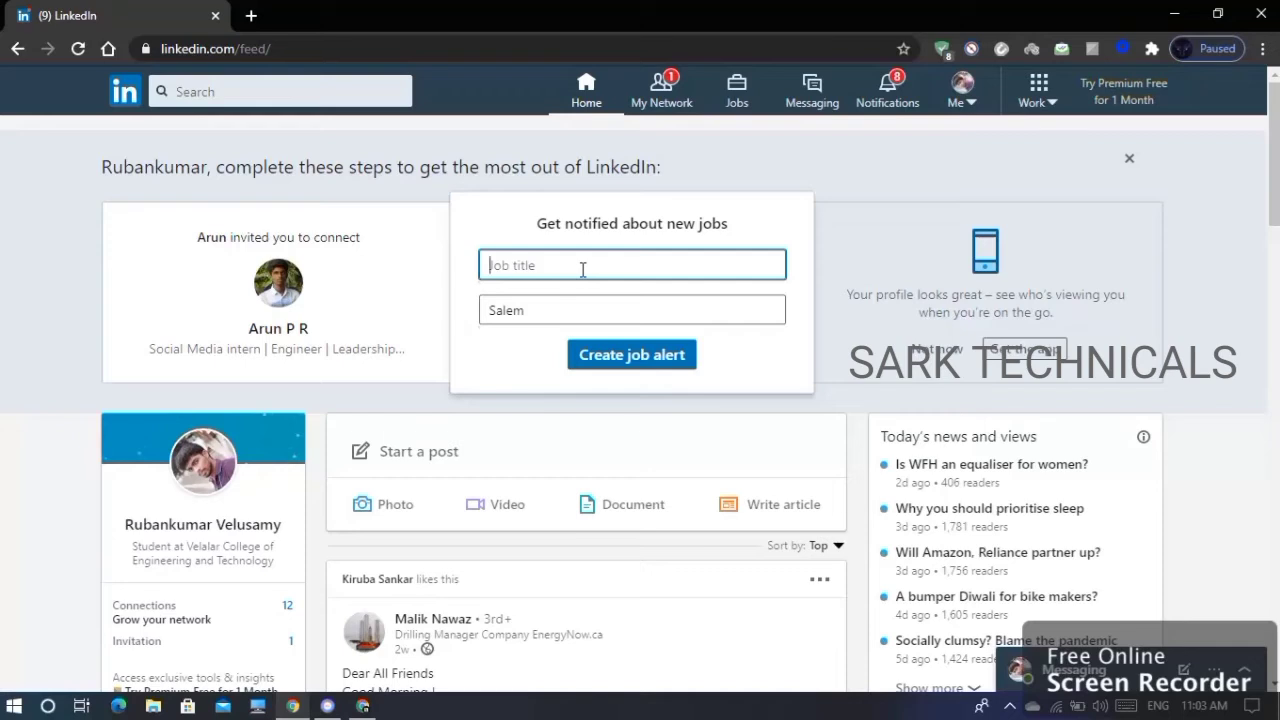
type("so")
key("BackSpace")
key("BackSpace")
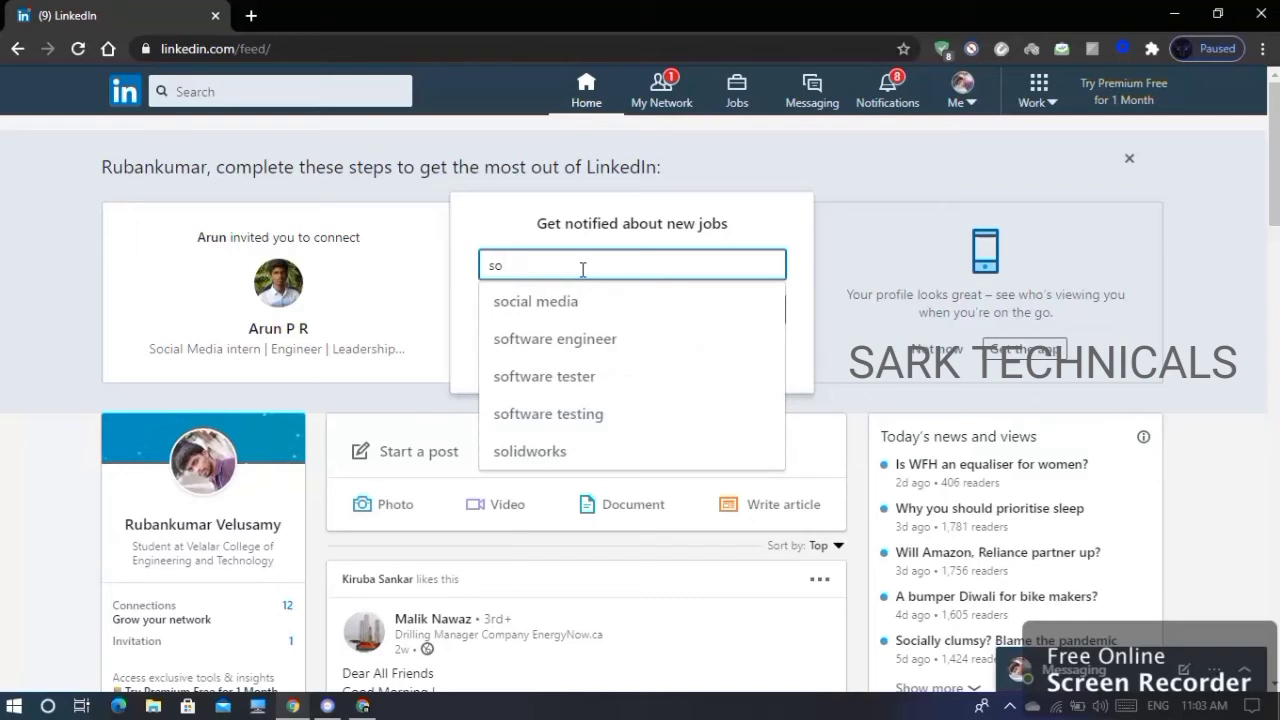
left_click(603, 346)
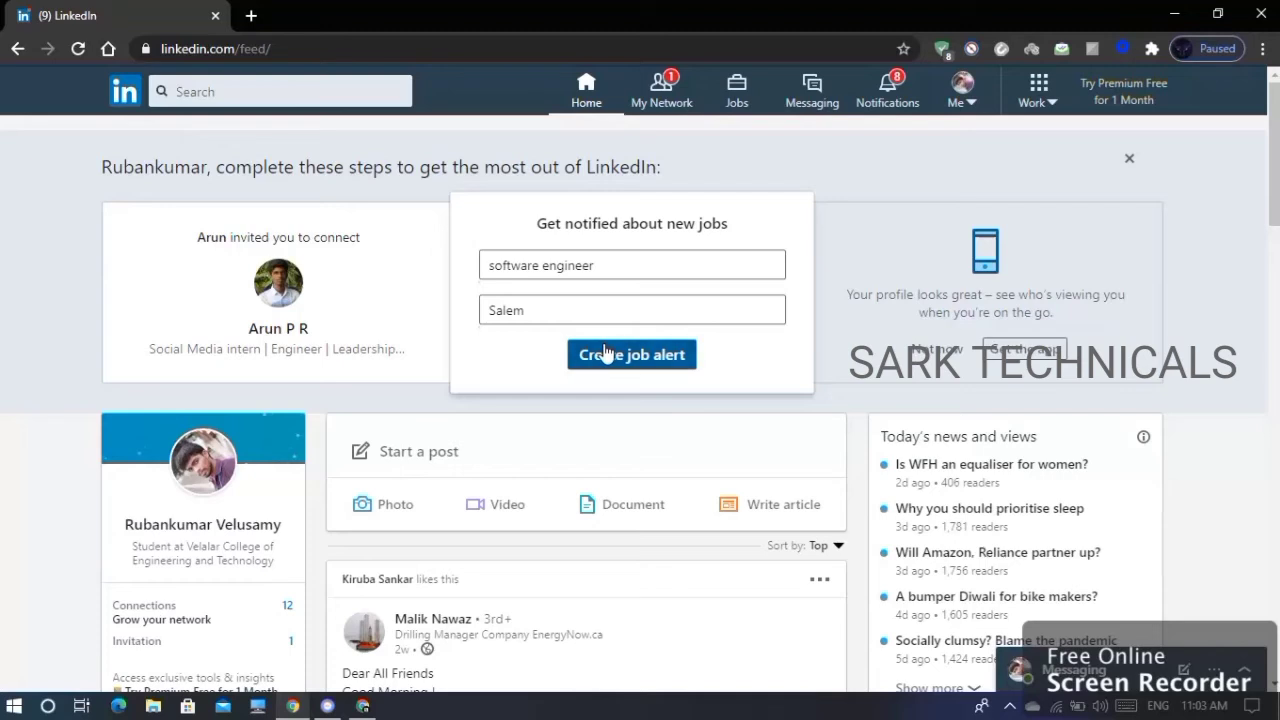
left_click(605, 352)
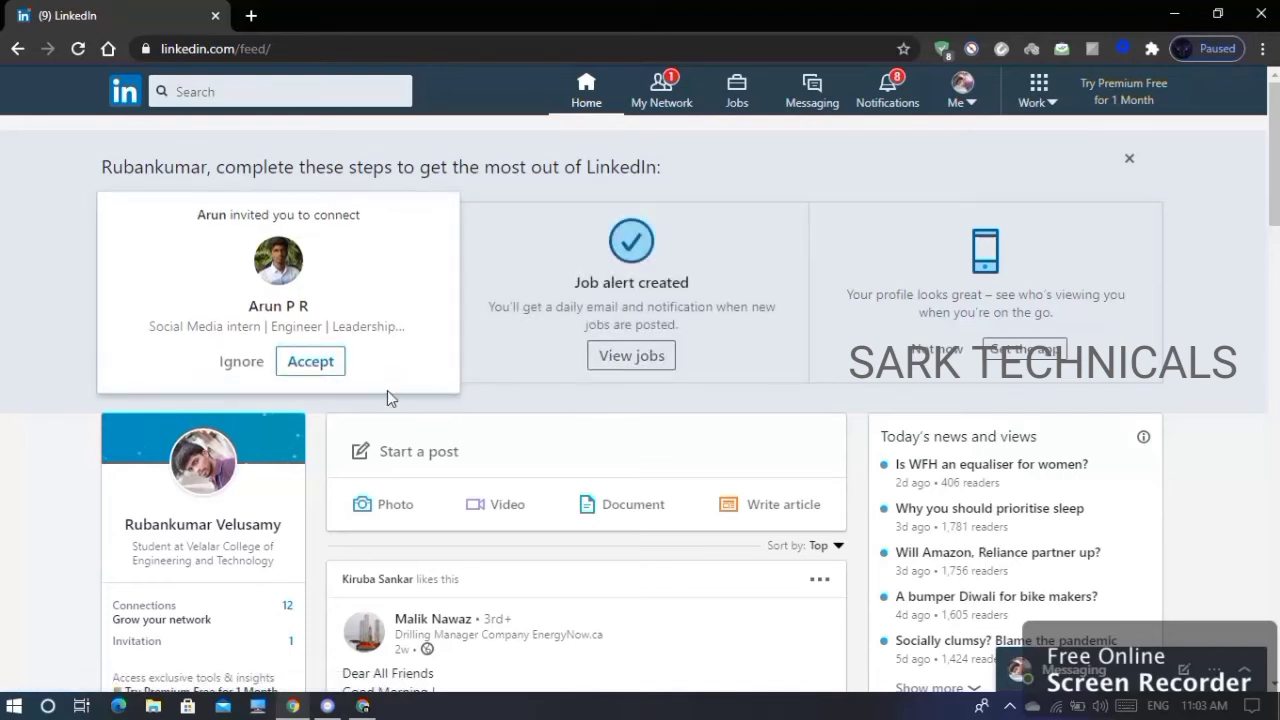
left_click(304, 364)
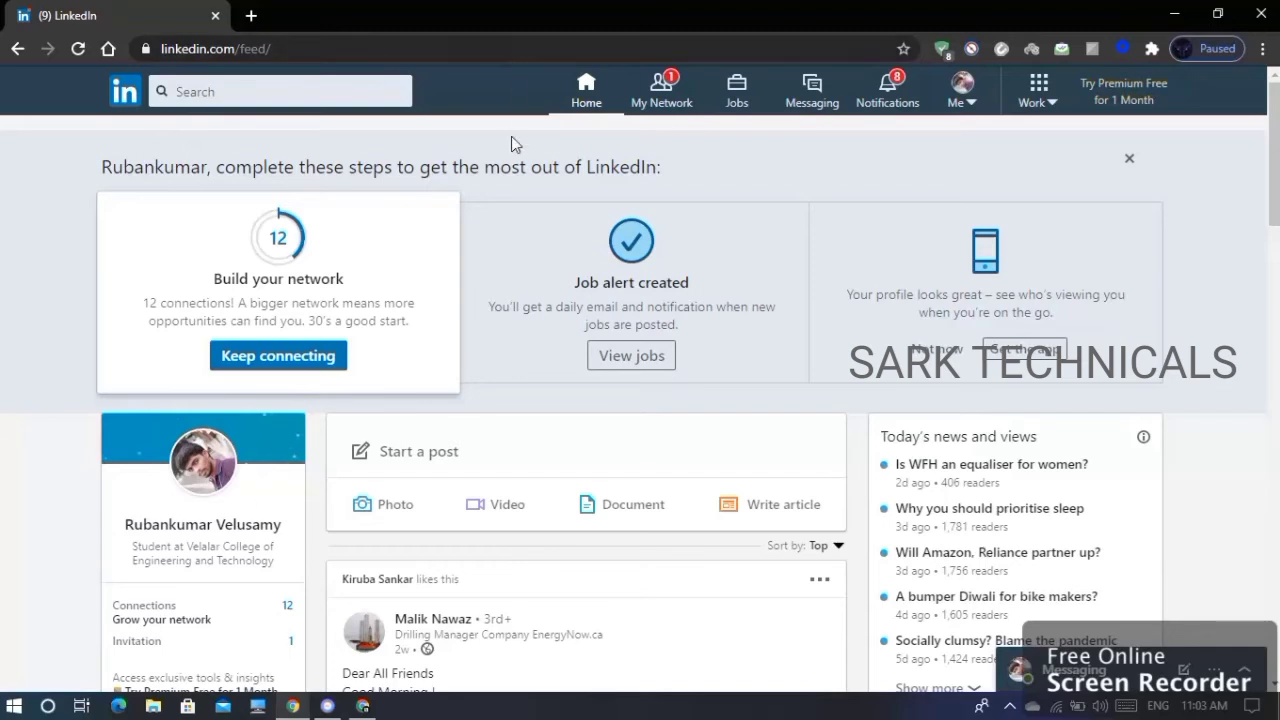
Step: Open the account's own profile and review its profile strength, dashboard, education and interests sections
left_click(960, 84)
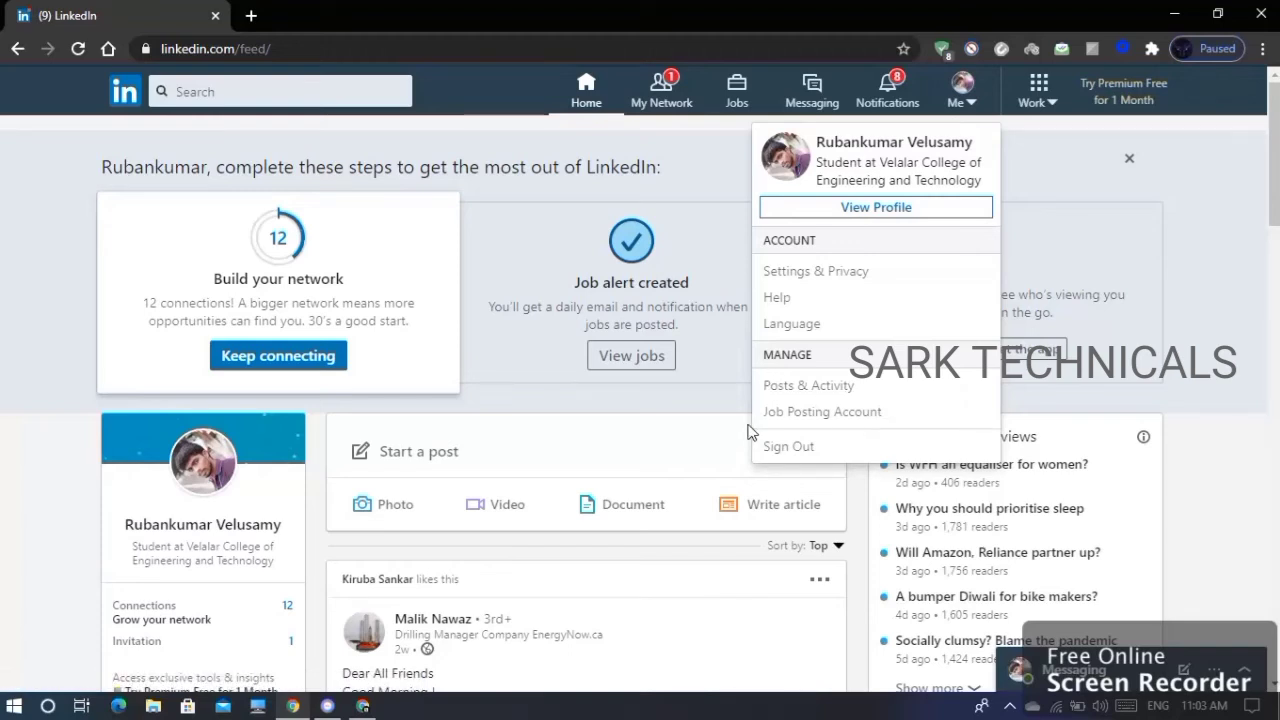
left_click(878, 216)
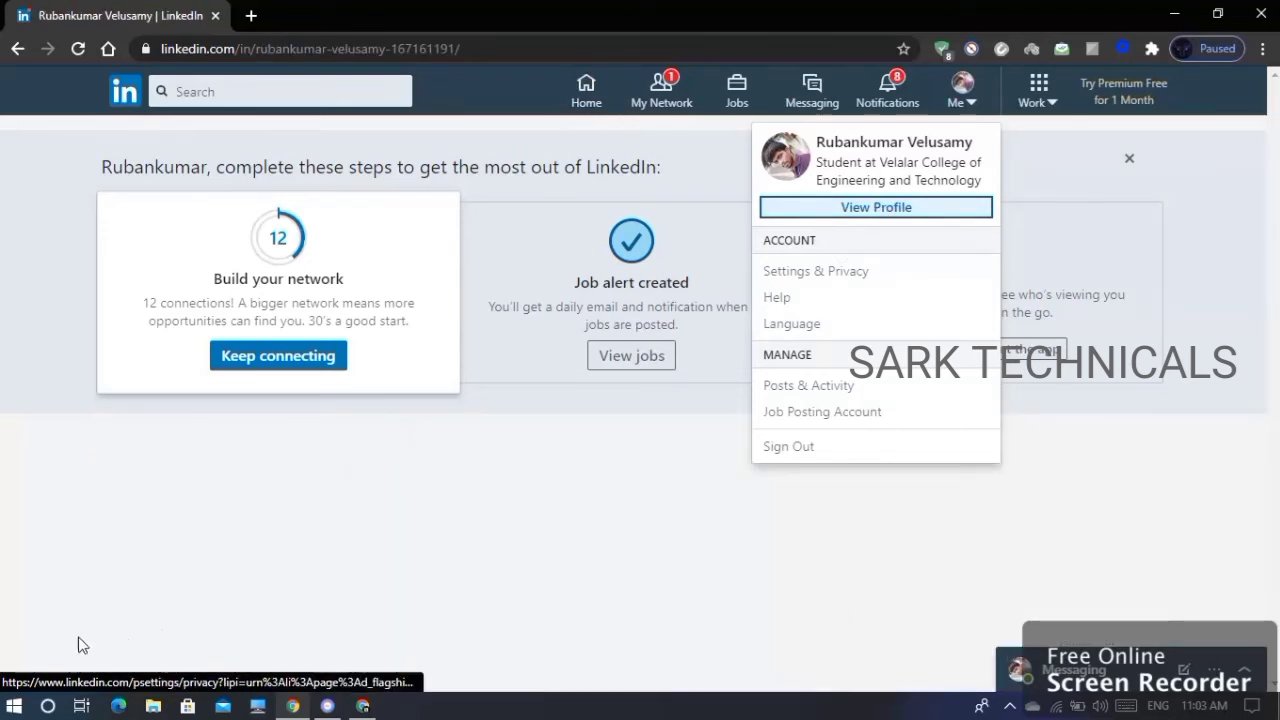
scroll(82, 650, "down", 8)
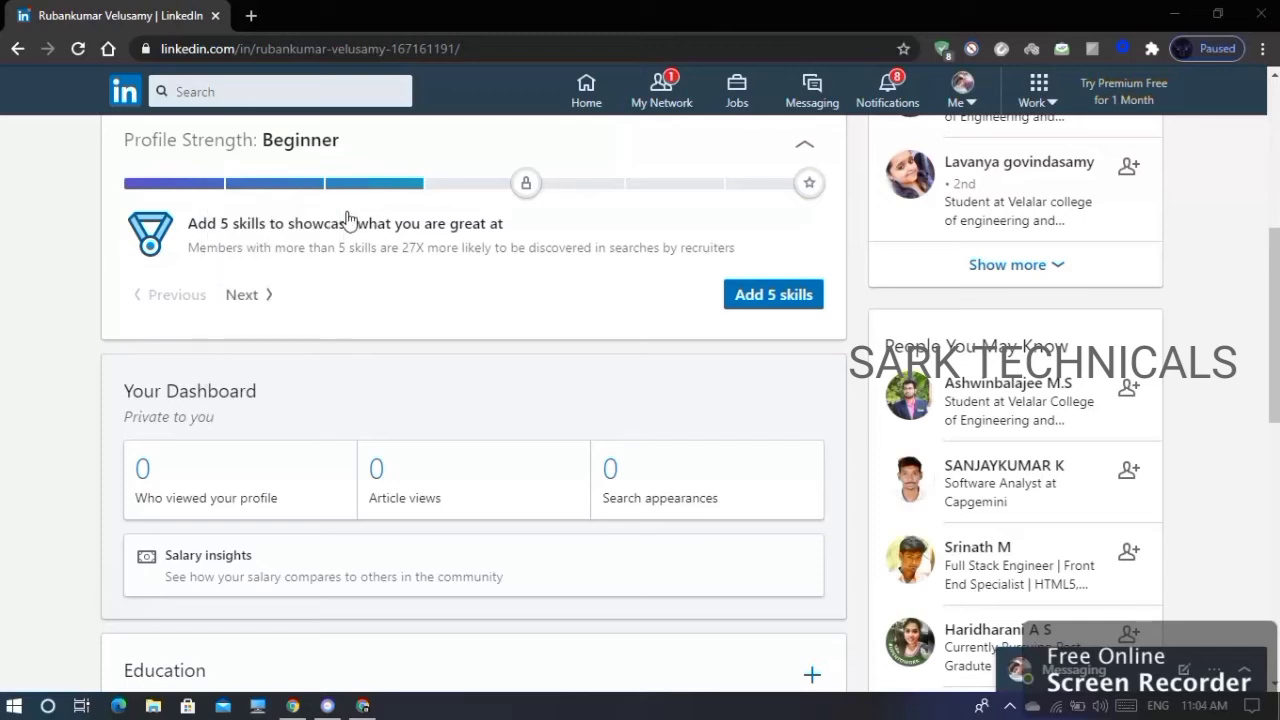
scroll(348, 222, "down", 1)
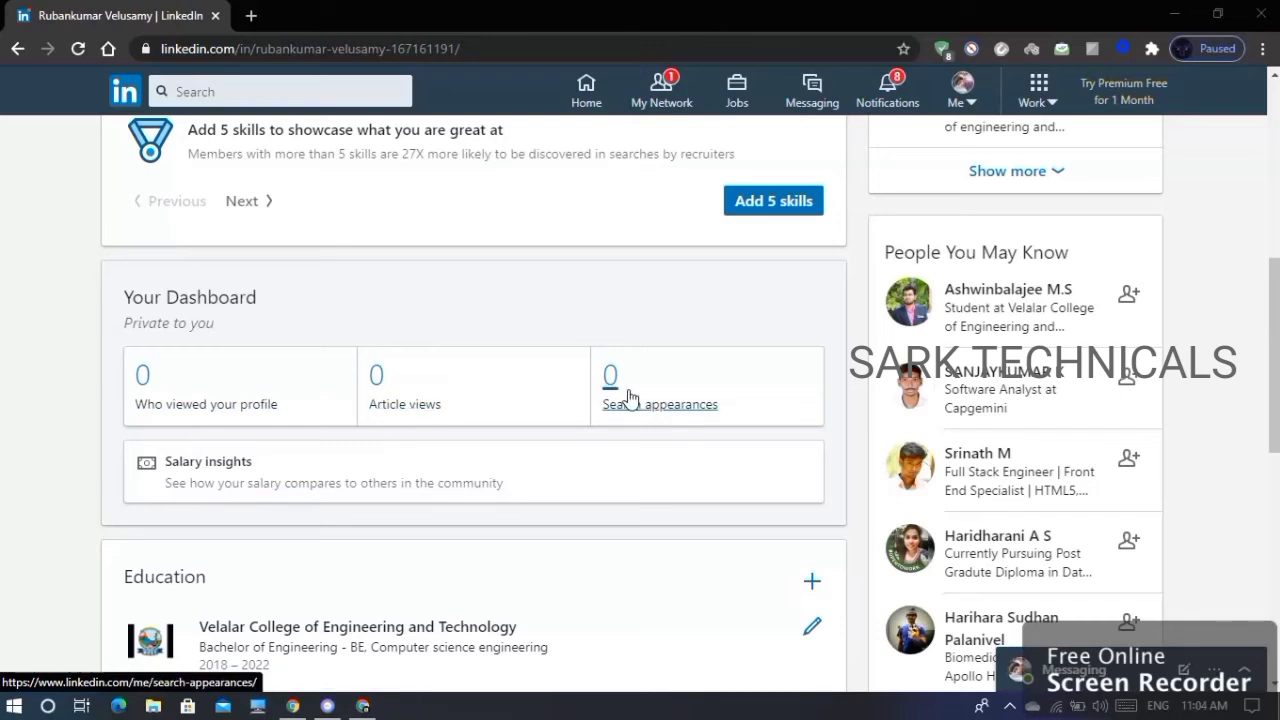
scroll(631, 400, "down", 1)
scroll(631, 400, "down", 1)
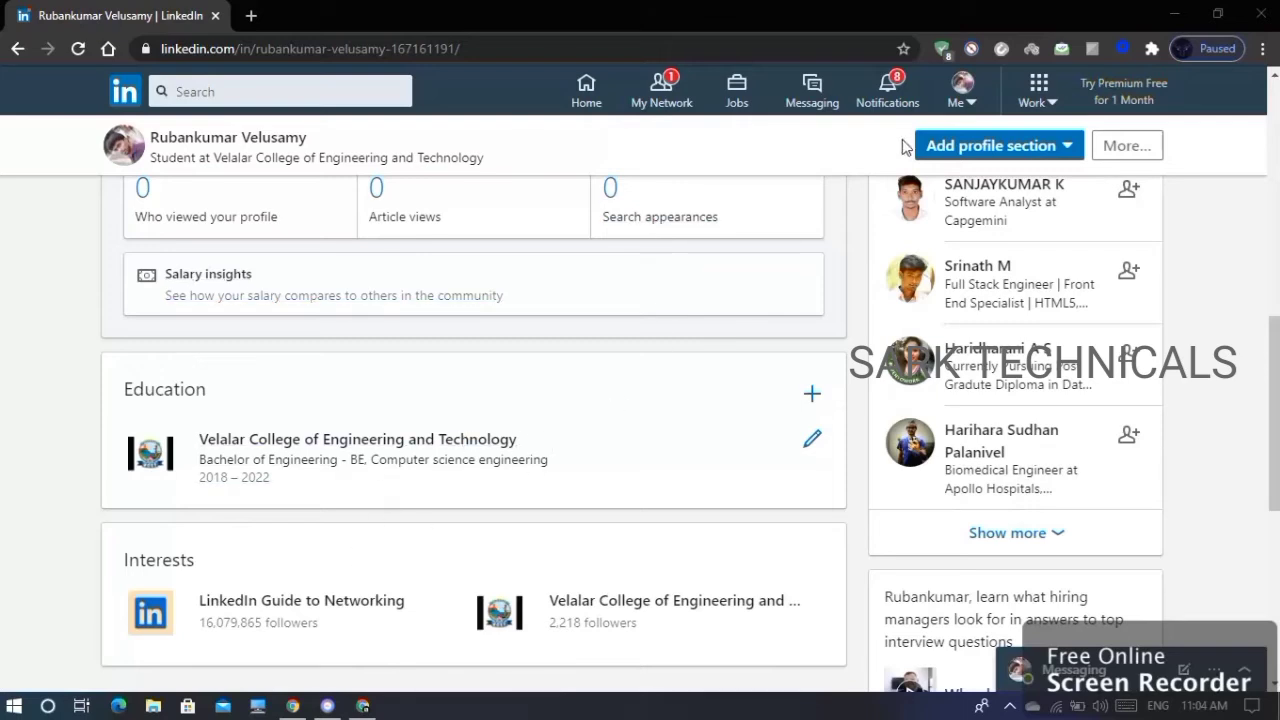
Step: Open the account's Settings & Privacy page and dismiss the policy update notice
left_click(963, 88)
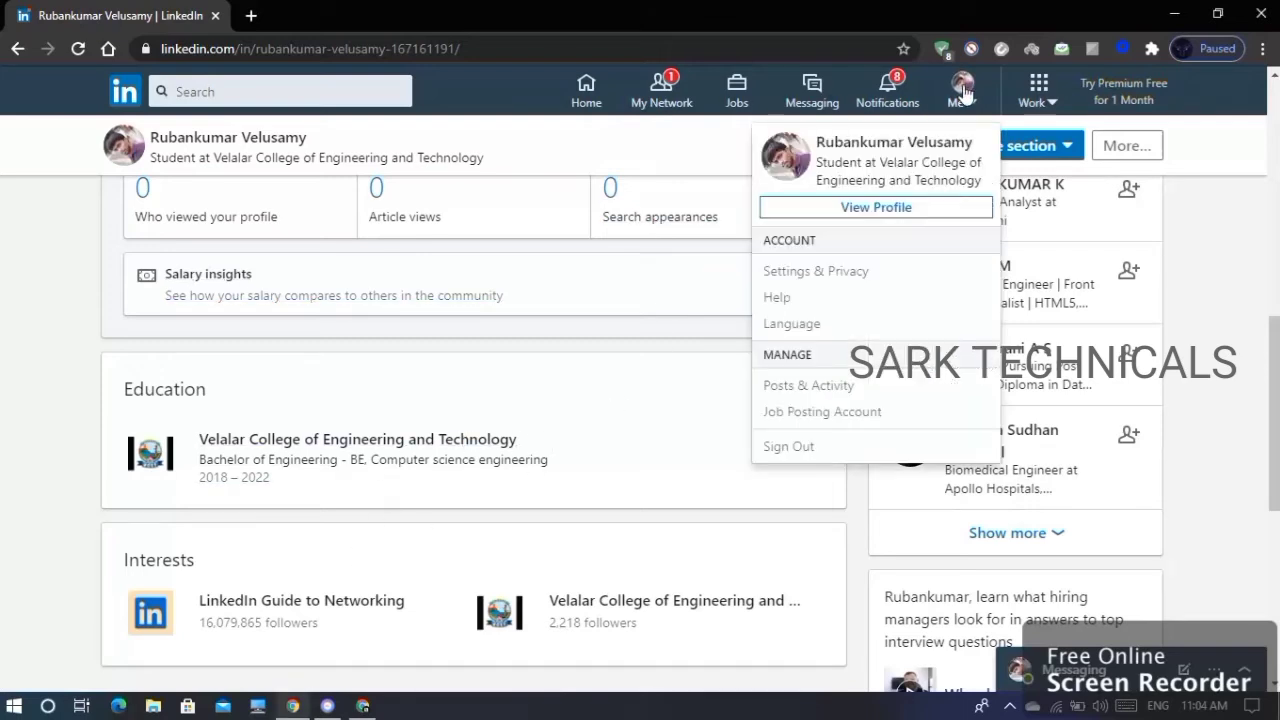
left_click(847, 273)
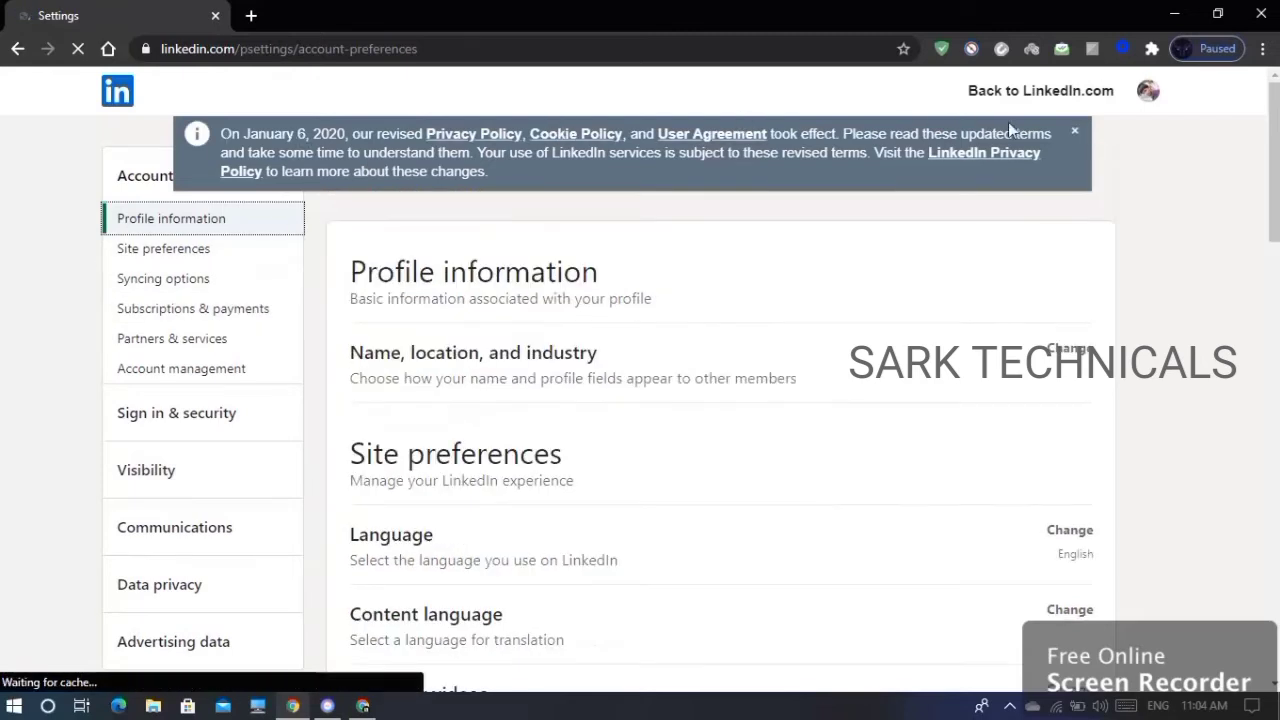
left_click(1074, 131)
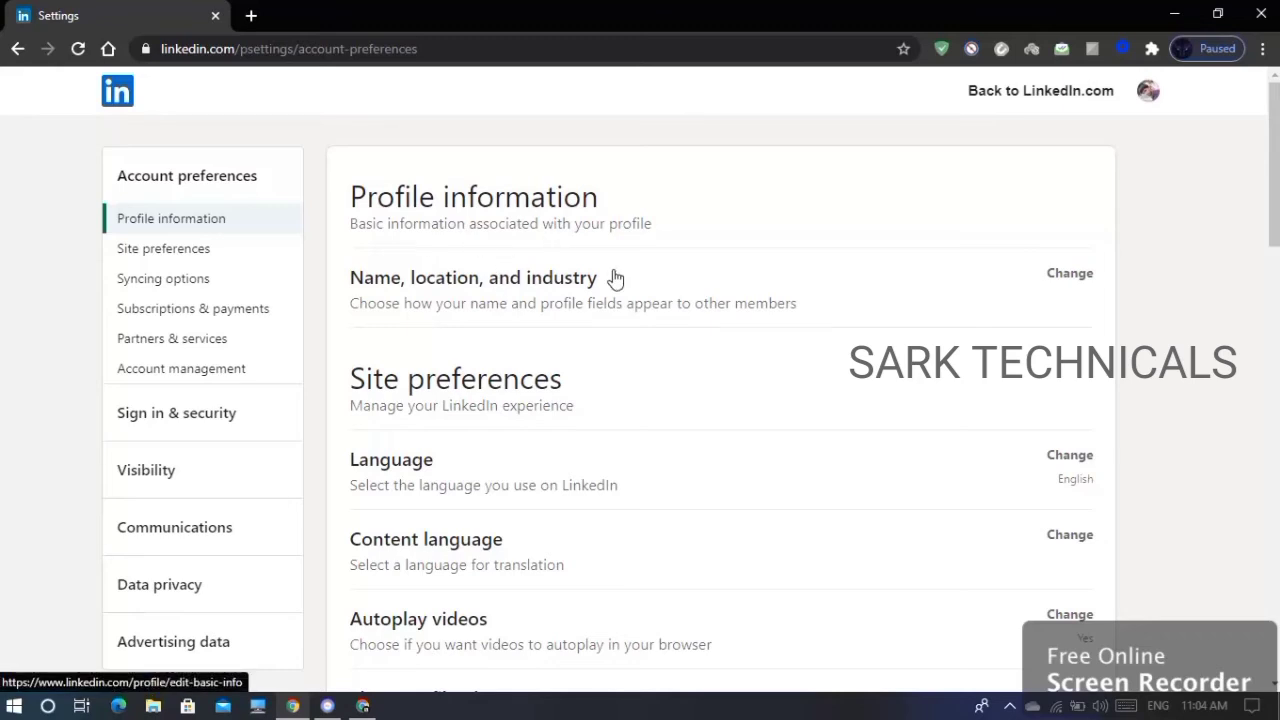
Step: Examine the account preferences from profile information and site preferences through syncing, subscriptions, partner services and account management
scroll(620, 292, "down", 1)
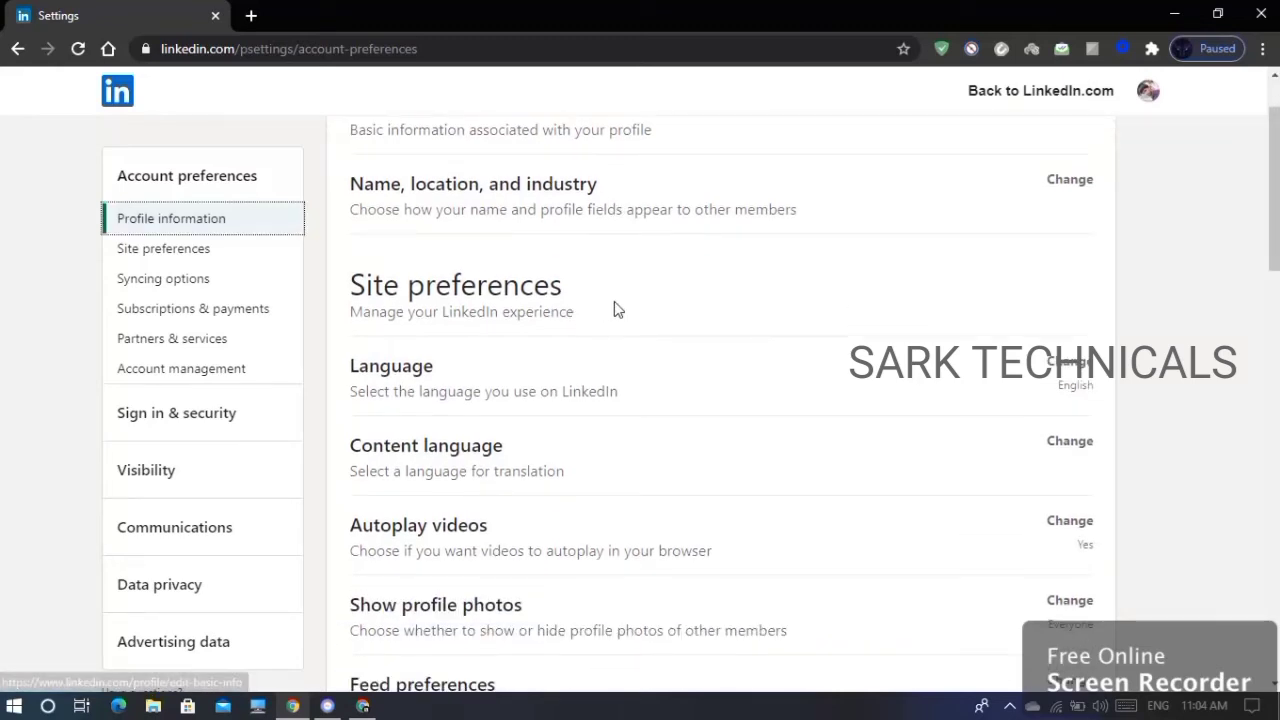
scroll(626, 306, "down", 1)
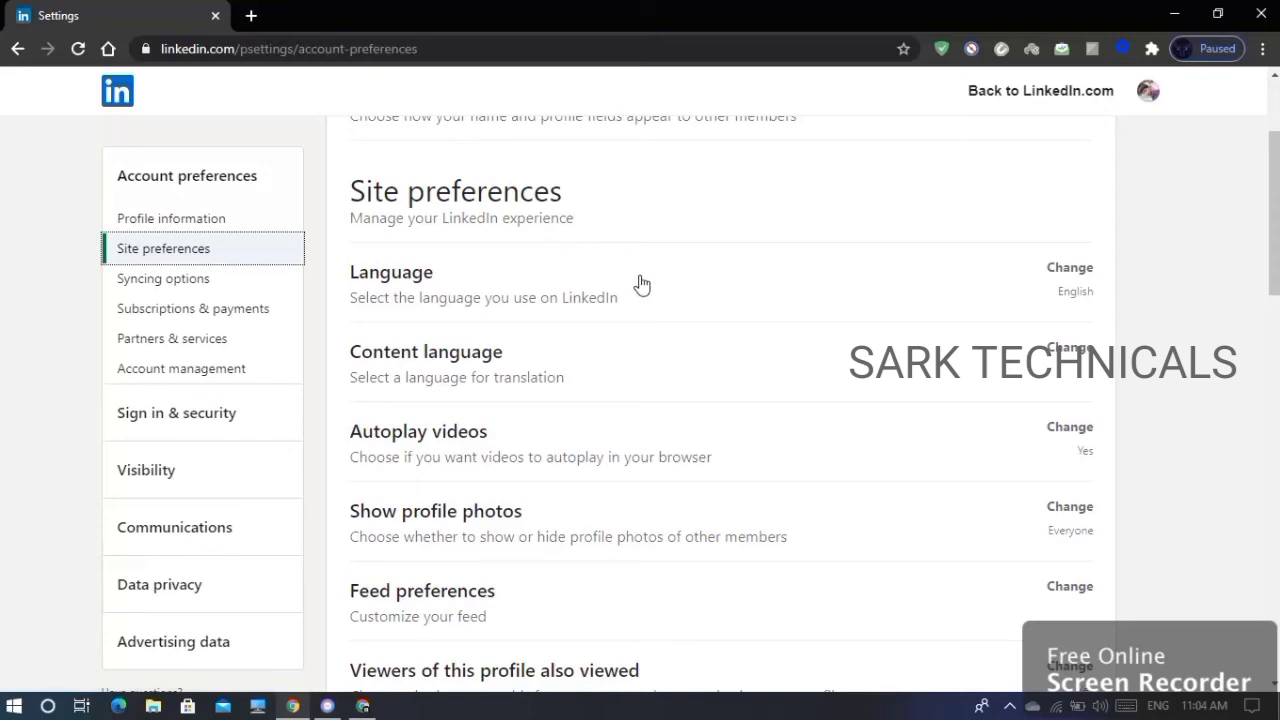
scroll(530, 320, "down", 4)
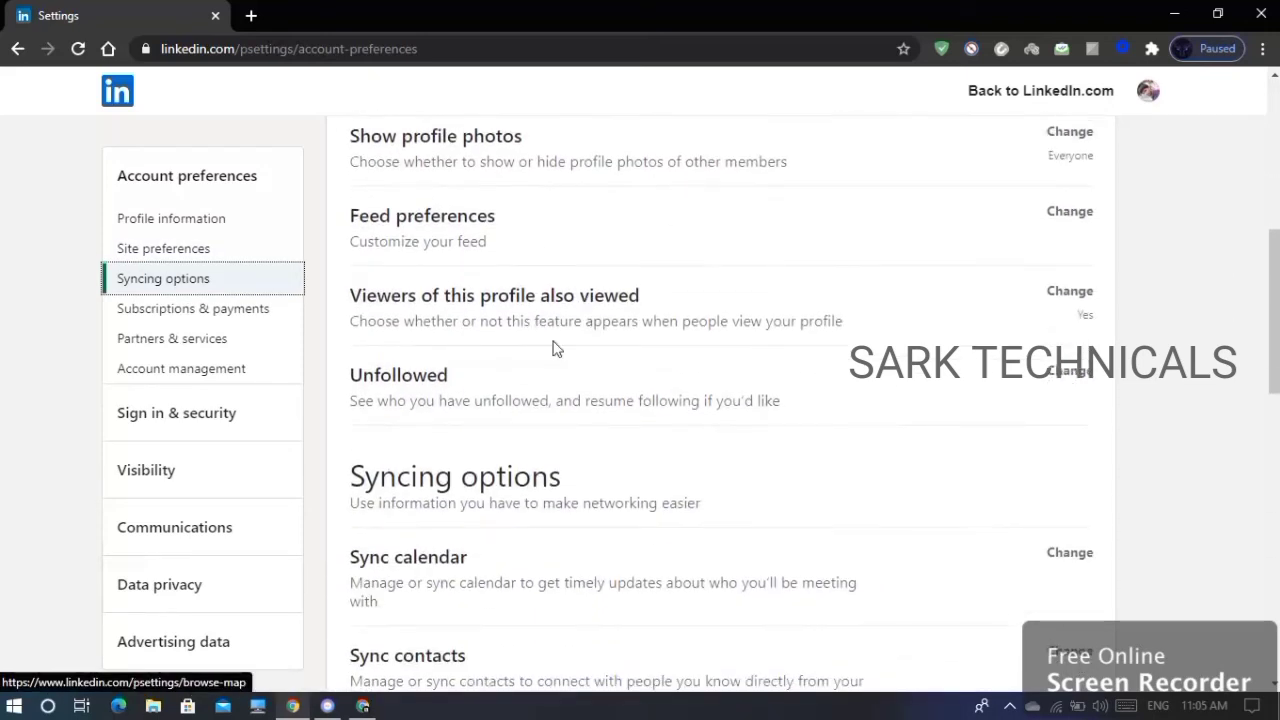
scroll(491, 400, "down", 4)
scroll(506, 388, "down", 1)
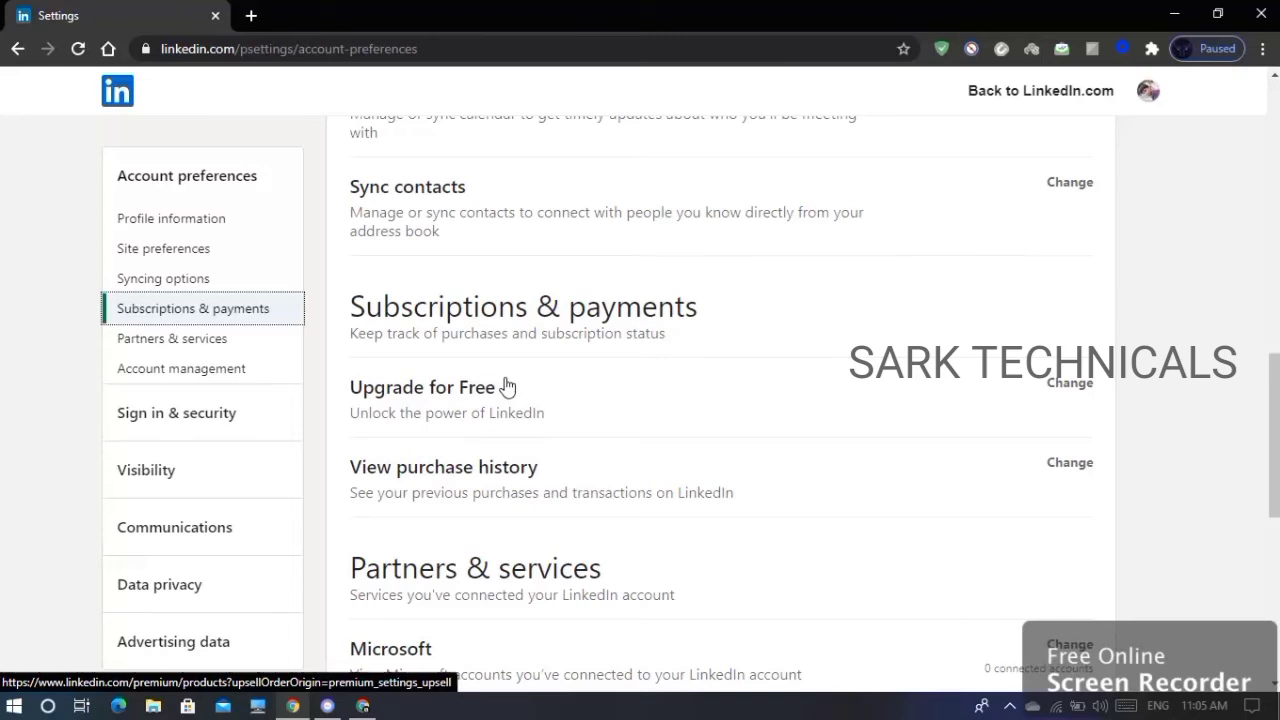
scroll(506, 387, "down", 1)
scroll(506, 380, "down", 1)
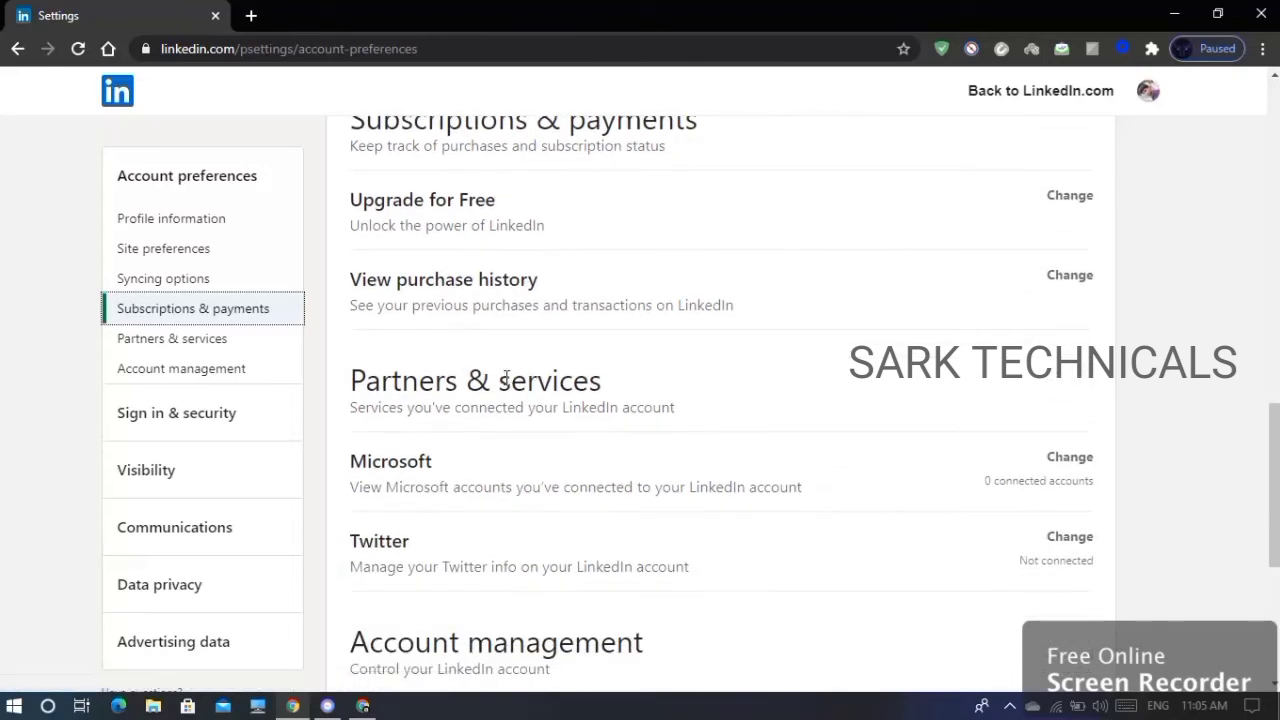
scroll(506, 378, "down", 1)
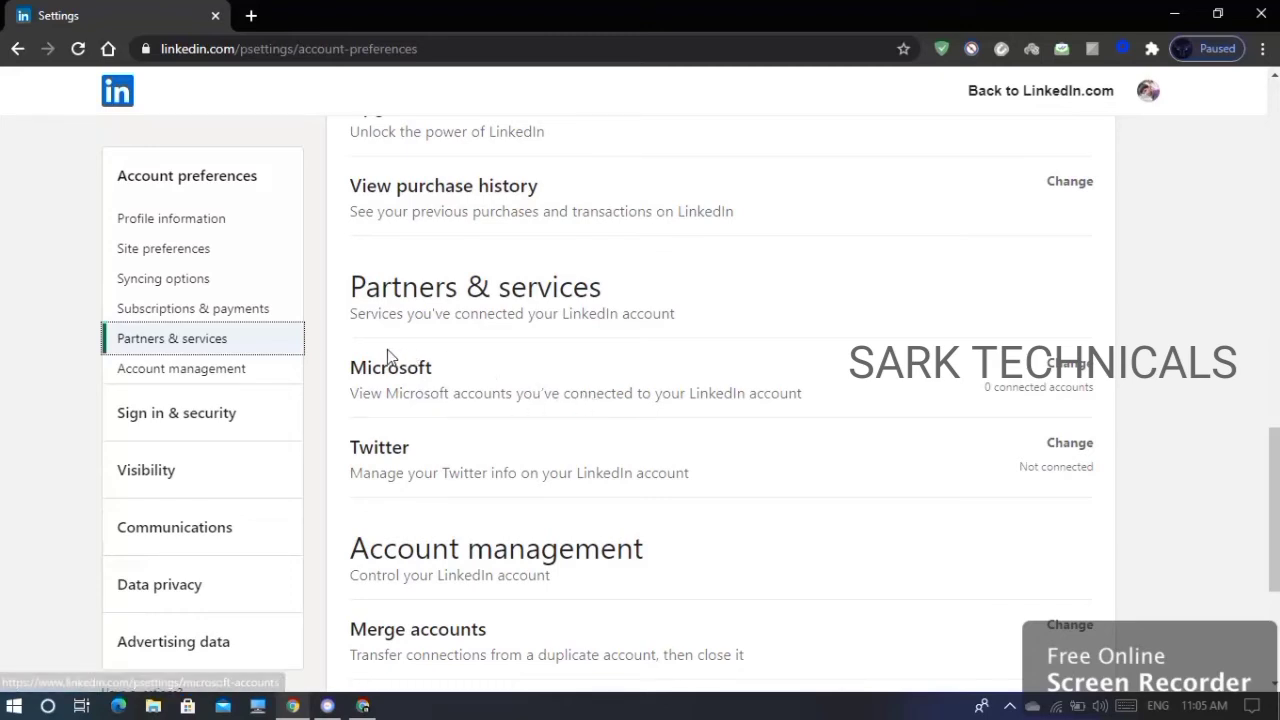
scroll(200, 525, "down", 2)
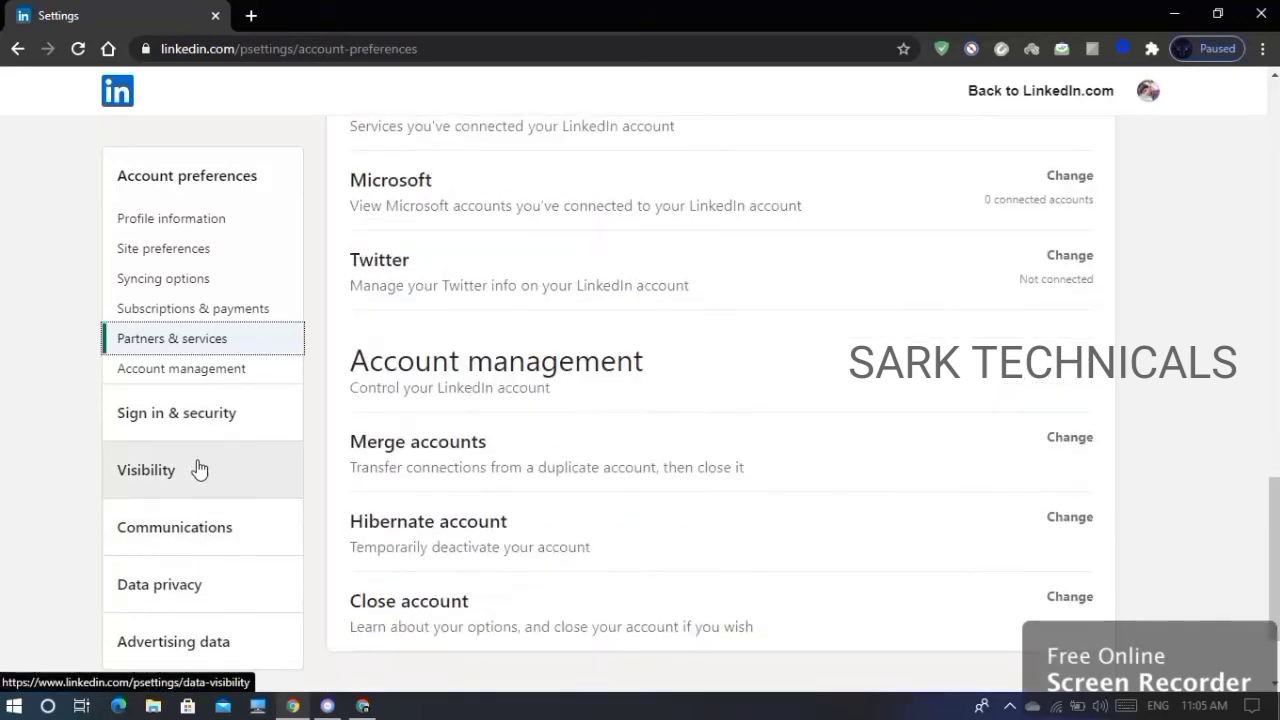
Step: Open the Communications settings and review the notification, Who can reach you and Messaging experience sections
left_click(208, 535)
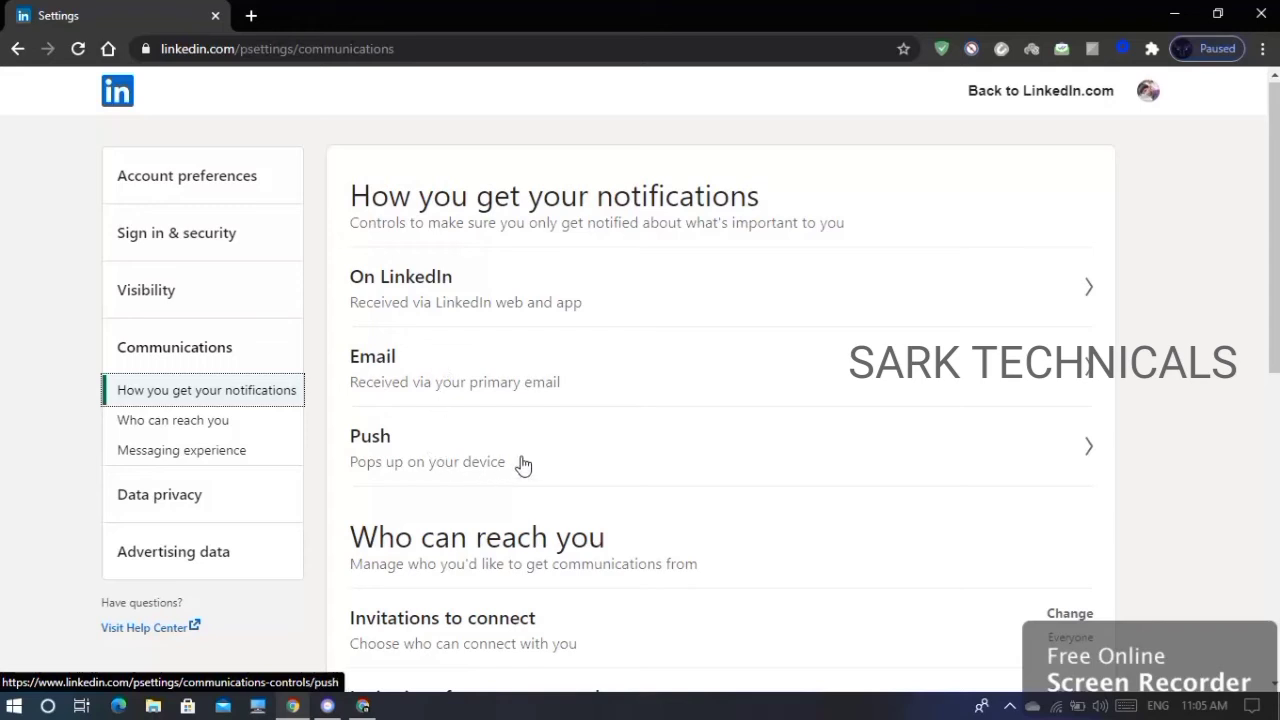
scroll(521, 464, "down", 2)
scroll(429, 374, "down", 2)
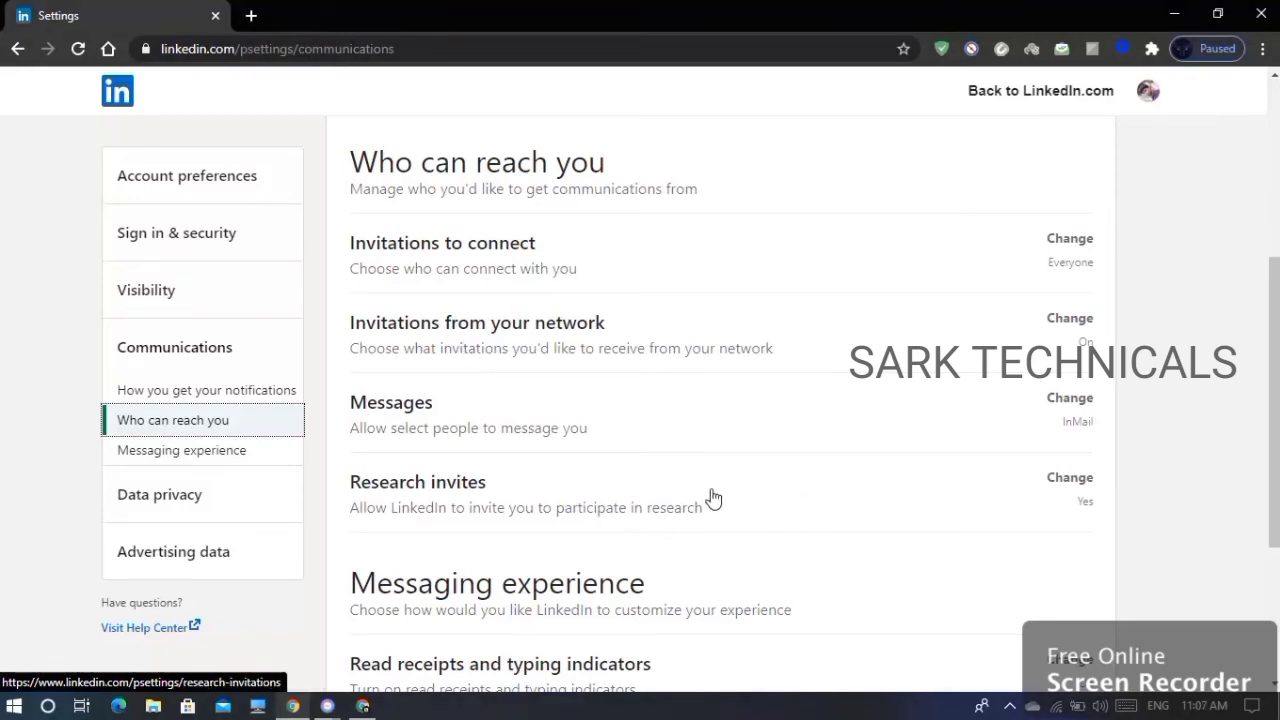
scroll(712, 498, "down", 3)
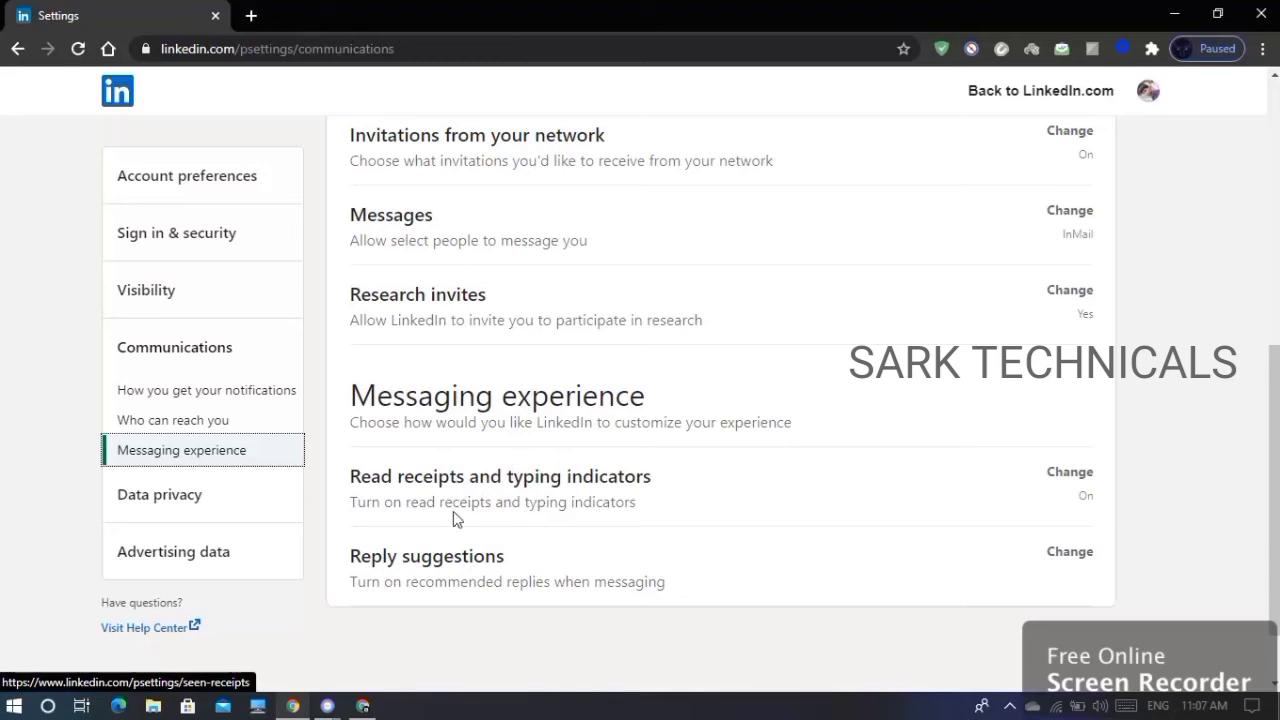
Step: Open the Data privacy settings and review how LinkedIn uses data, the job seeking preferences and other applications
left_click(238, 500)
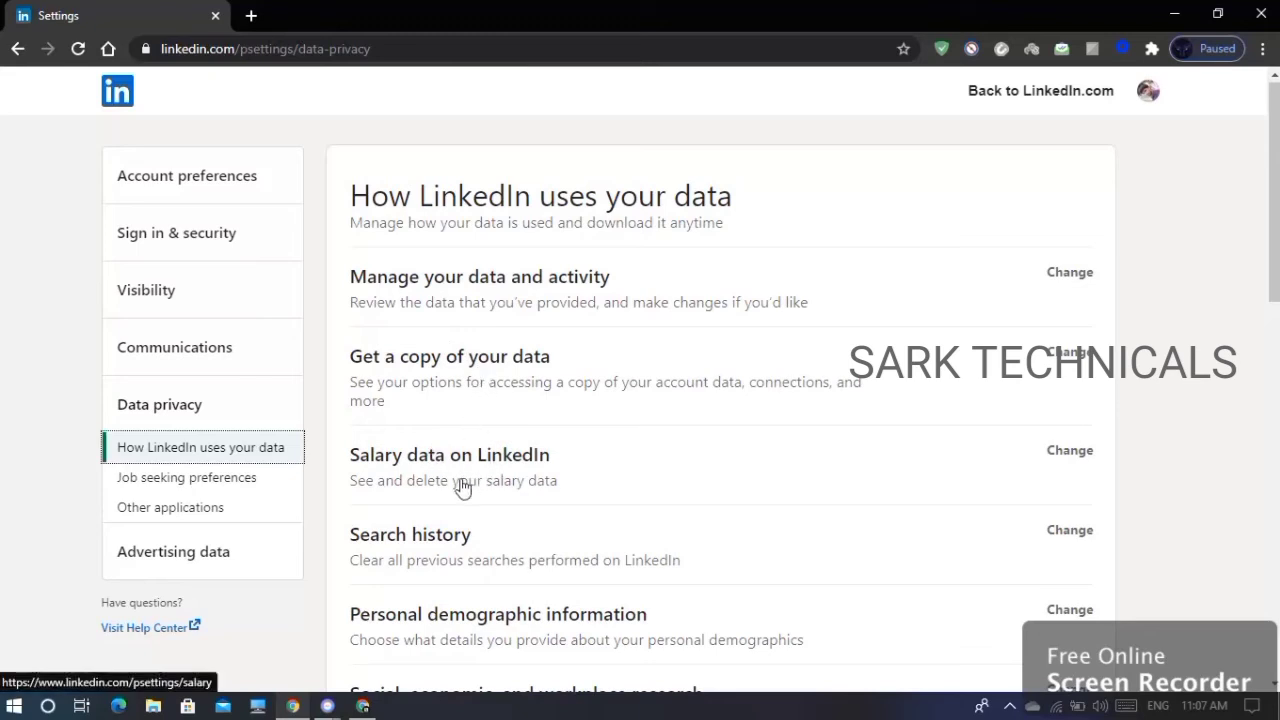
scroll(700, 500, "down", 1)
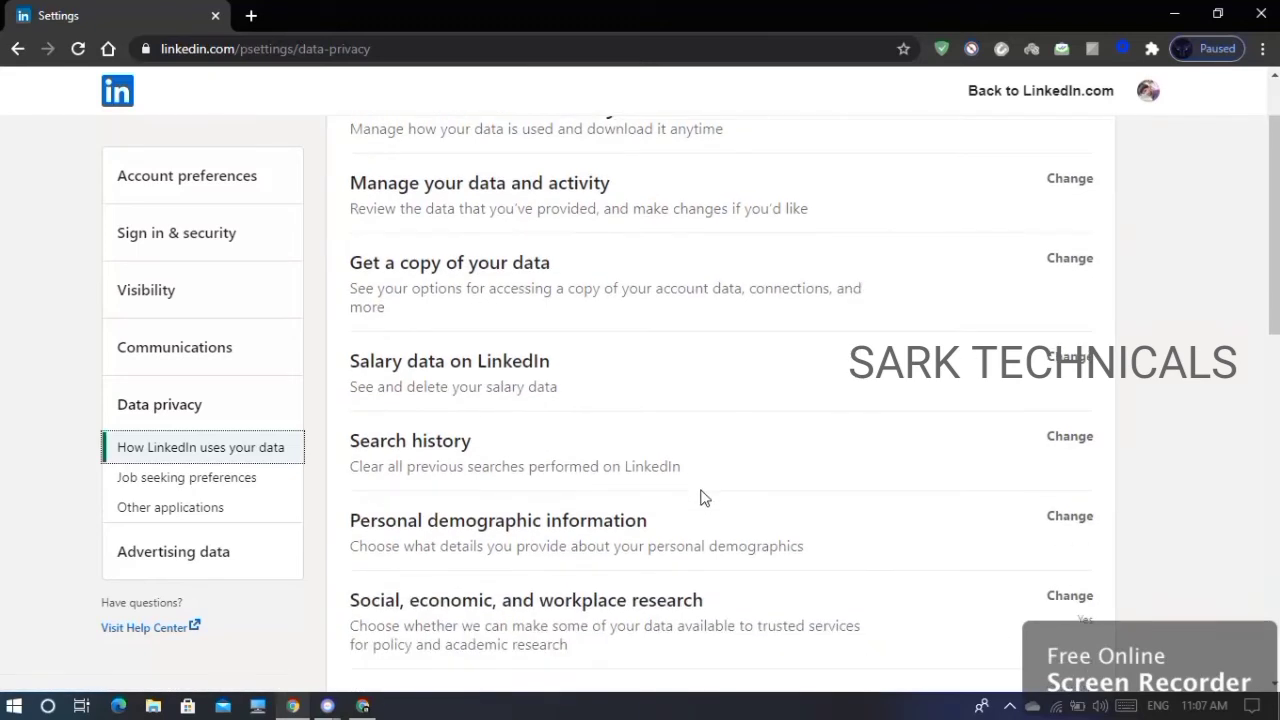
scroll(525, 556, "down", 2)
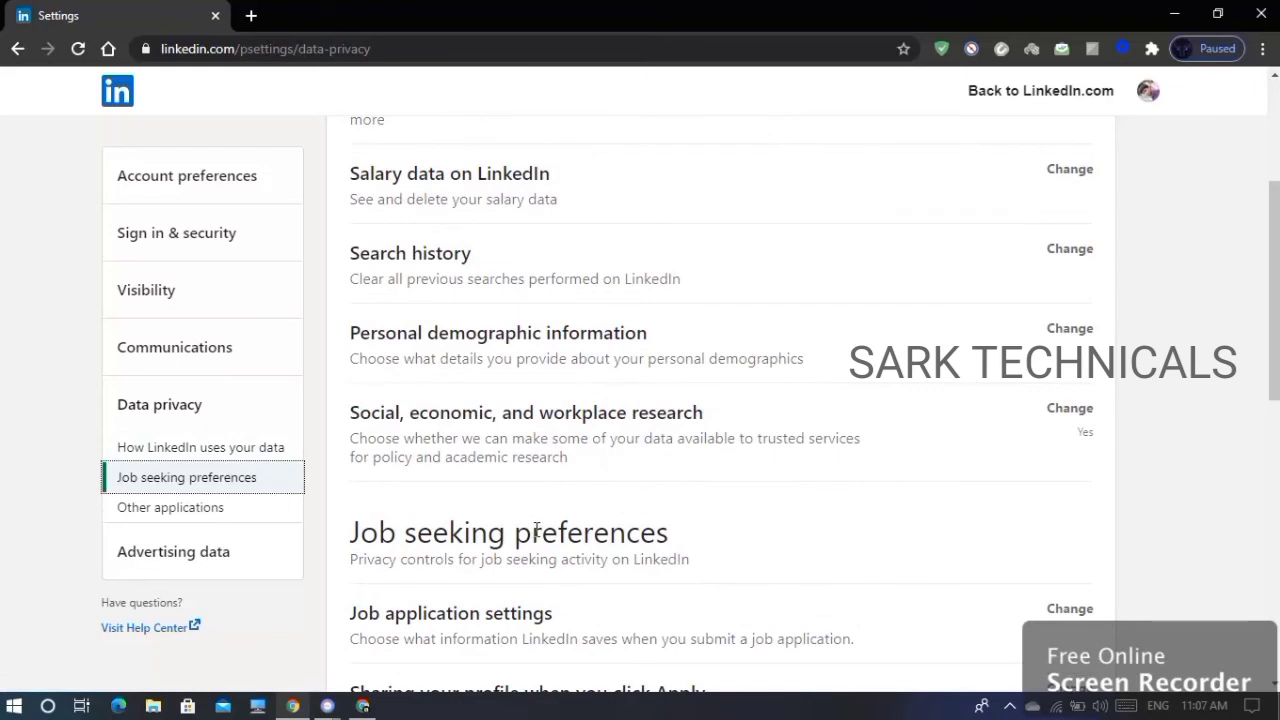
scroll(536, 530, "down", 3)
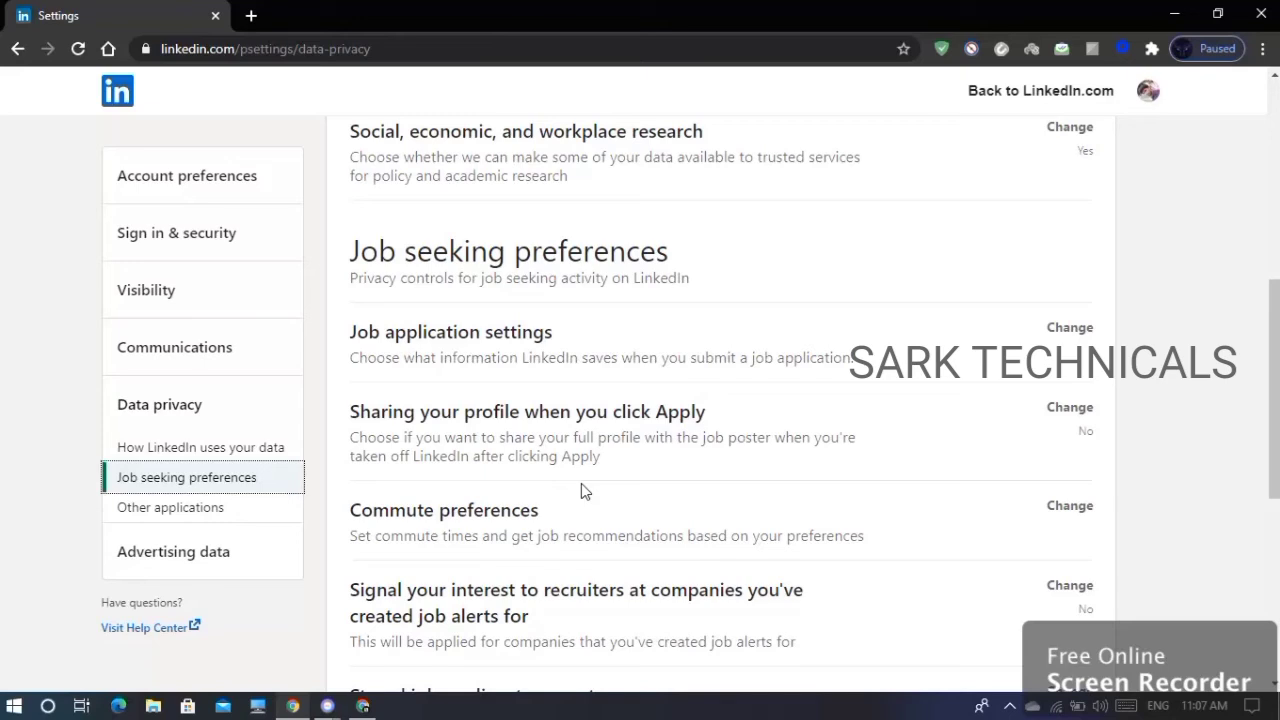
scroll(578, 481, "down", 1)
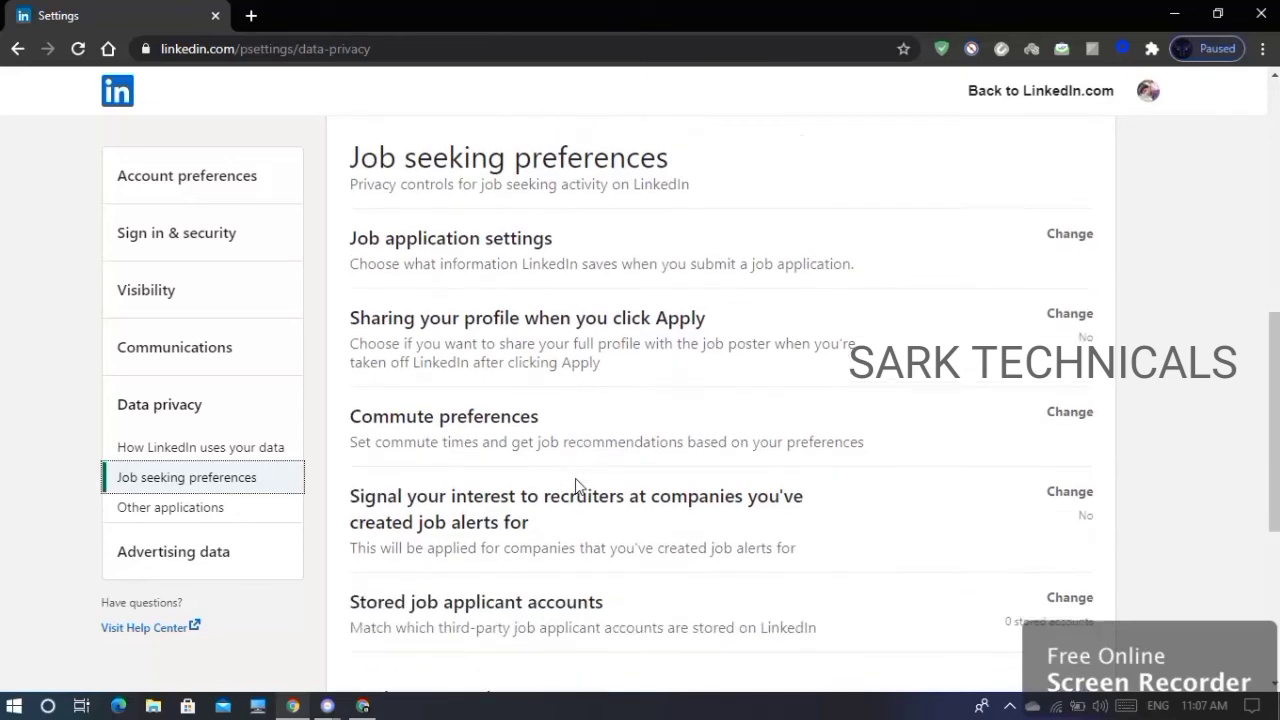
scroll(575, 480, "down", 1)
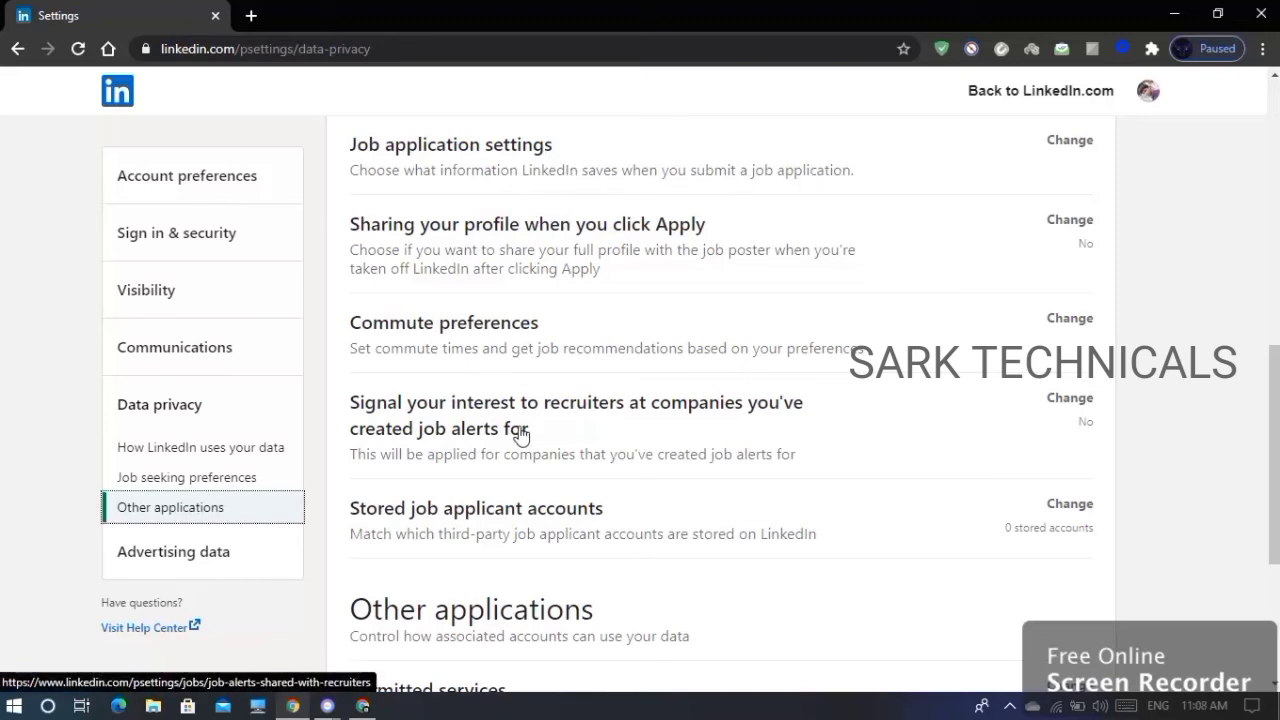
scroll(522, 435, "down", 4)
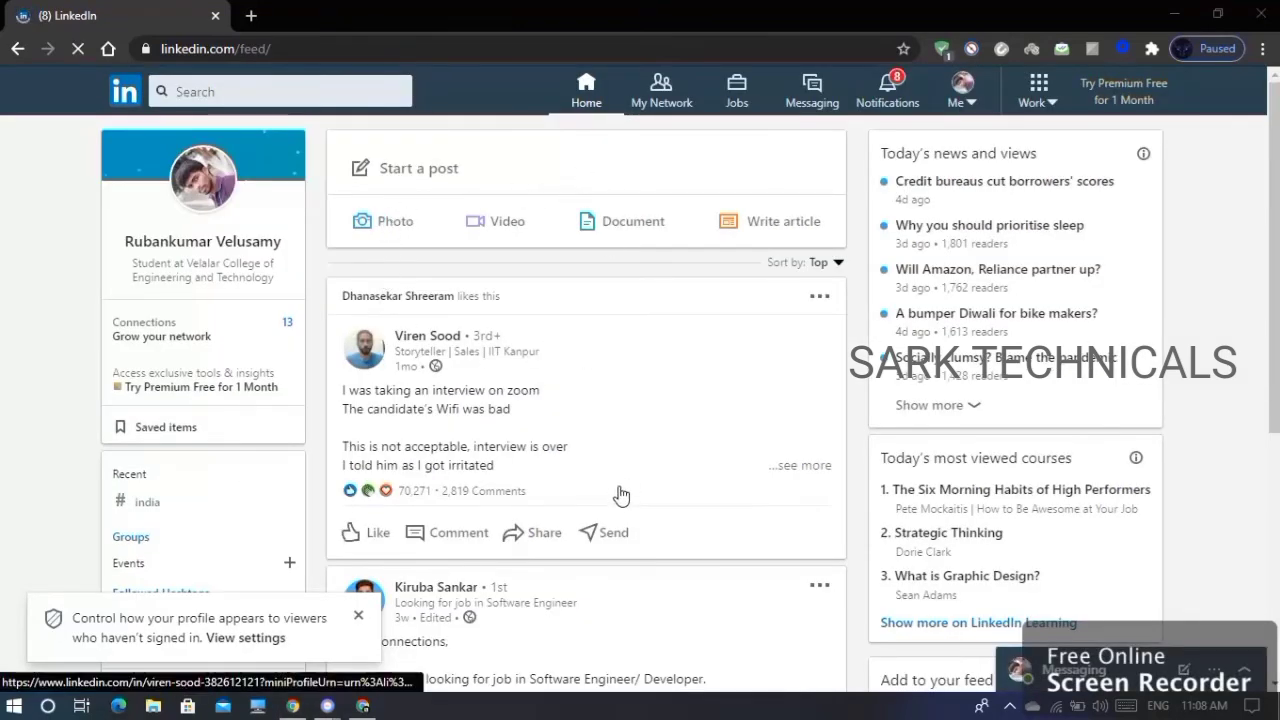
Step: Dismiss the profile visibility notice on the home feed and look through the feed's posts and connection suggestions
left_click(359, 620)
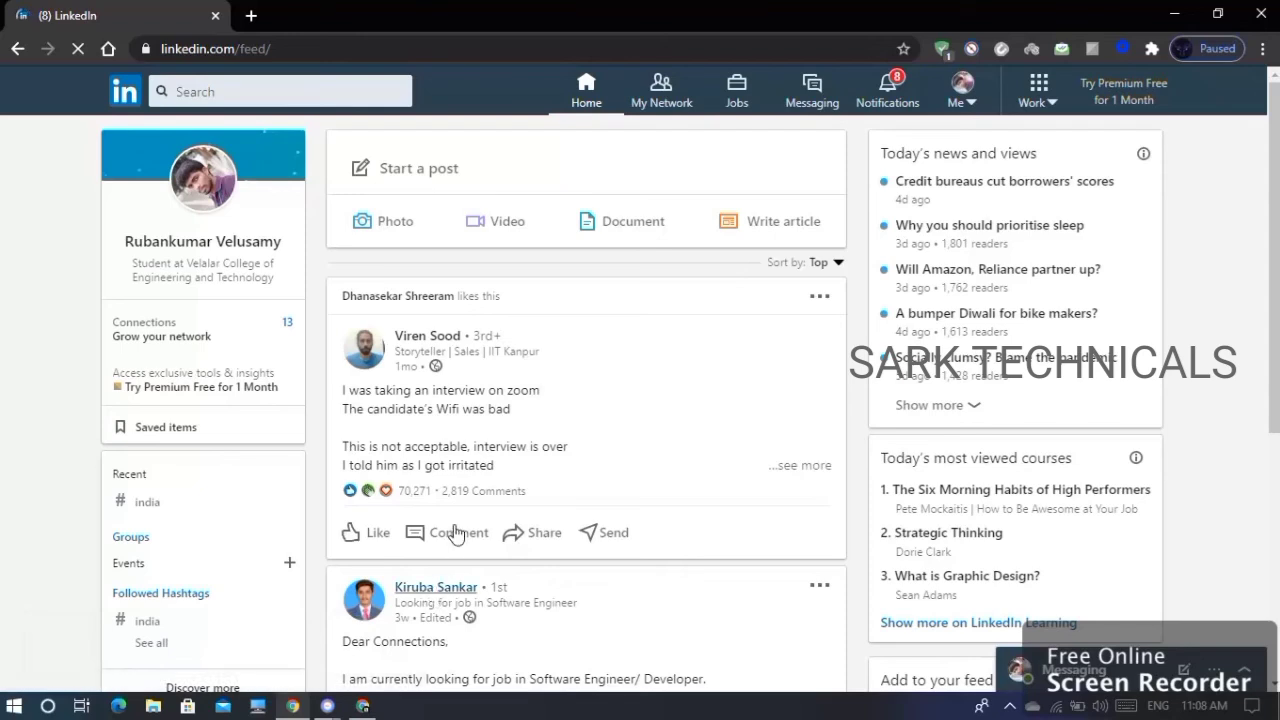
scroll(457, 500, "down", 1)
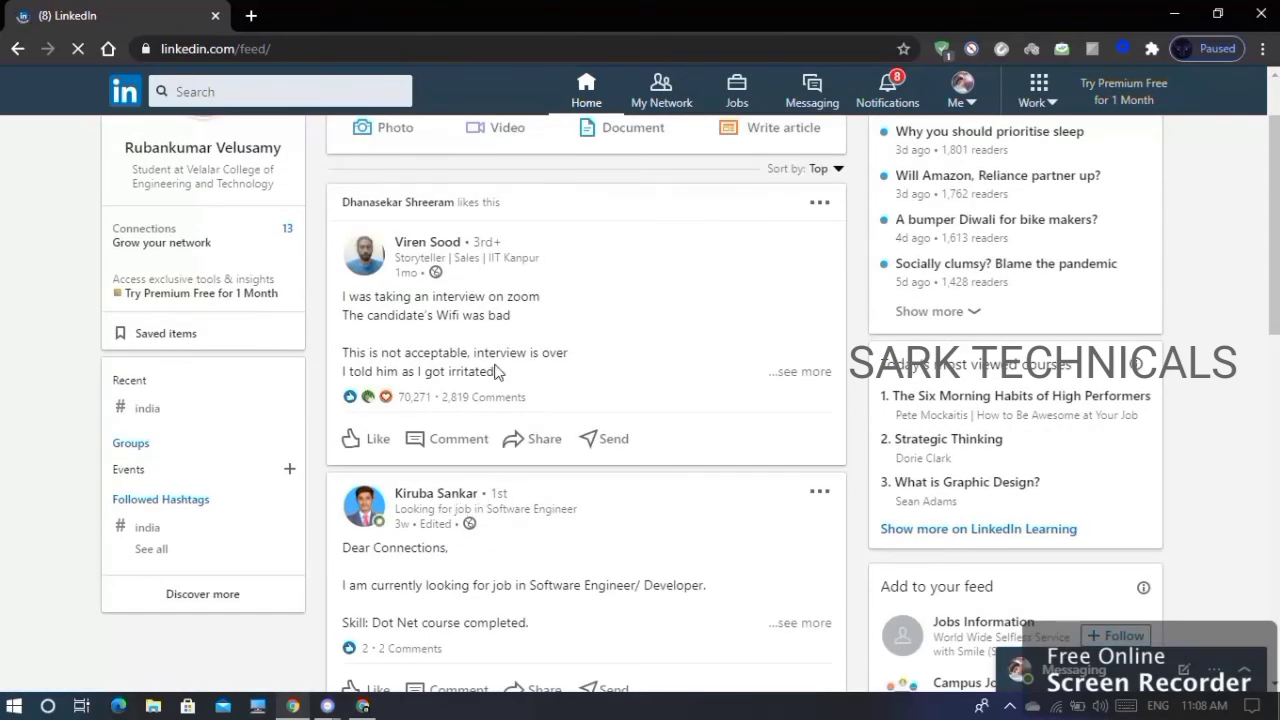
scroll(480, 365, "down", 2)
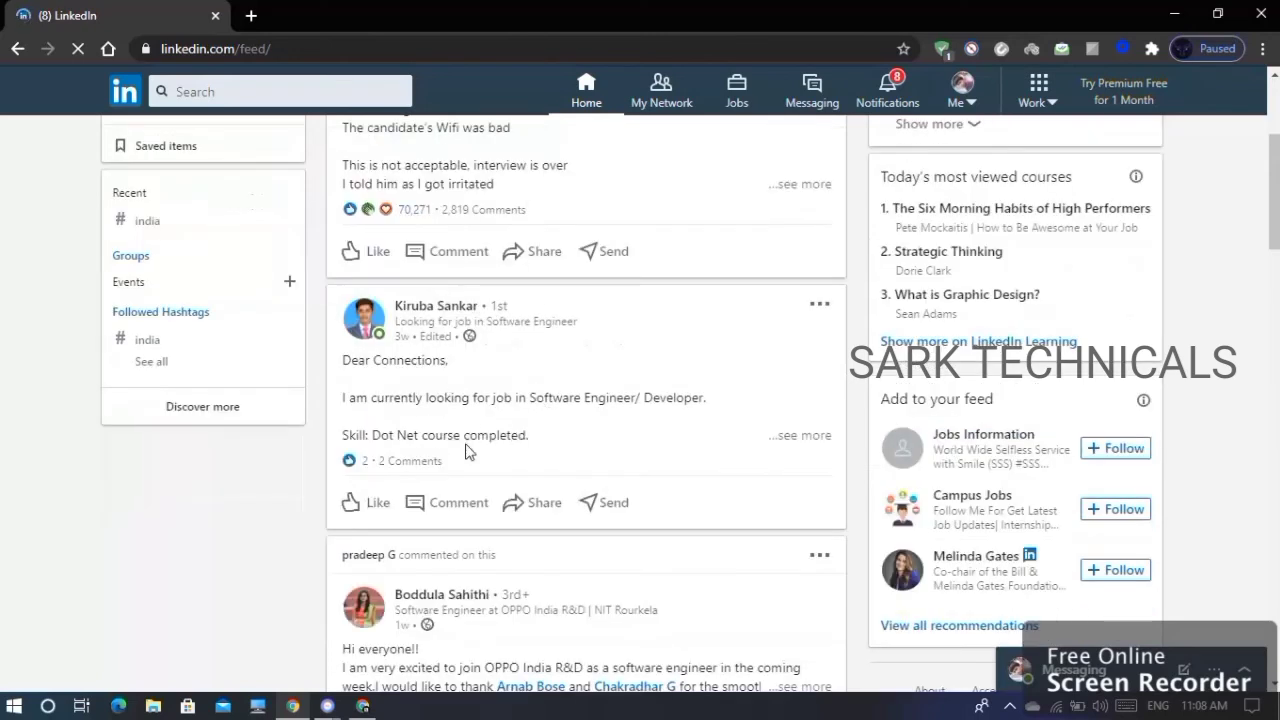
scroll(465, 452, "down", 5)
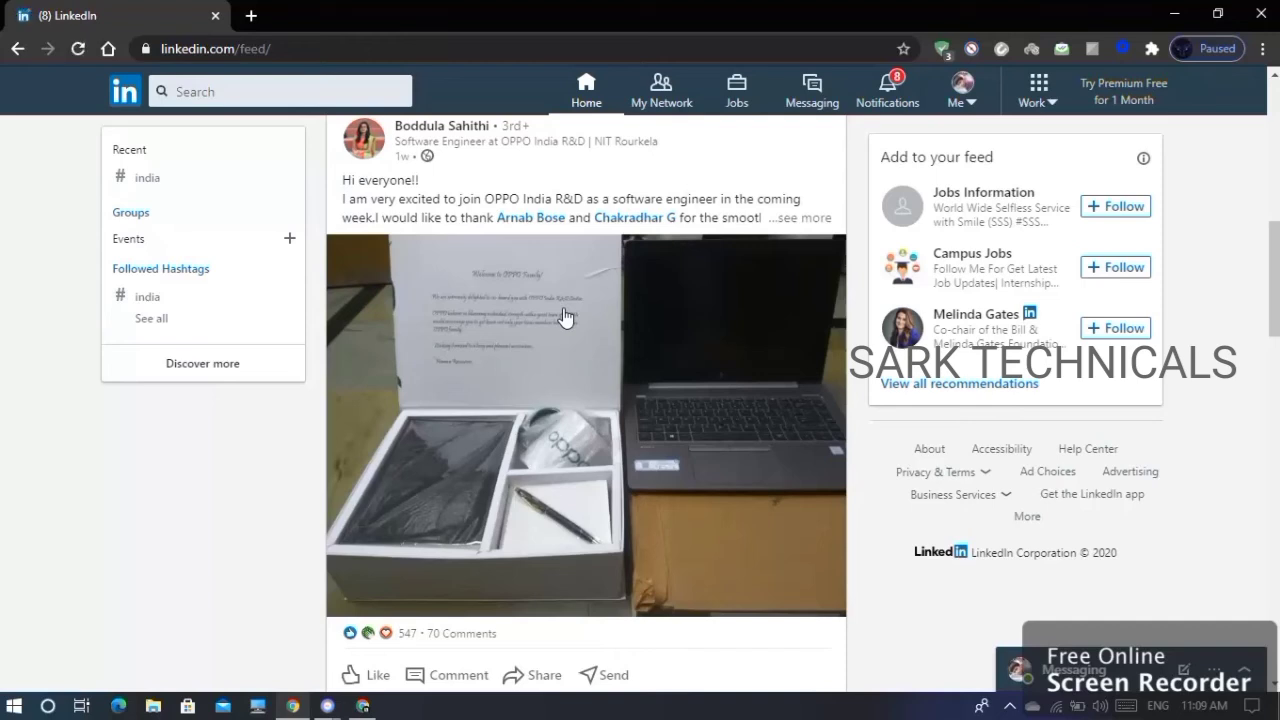
scroll(565, 317, "down", 5)
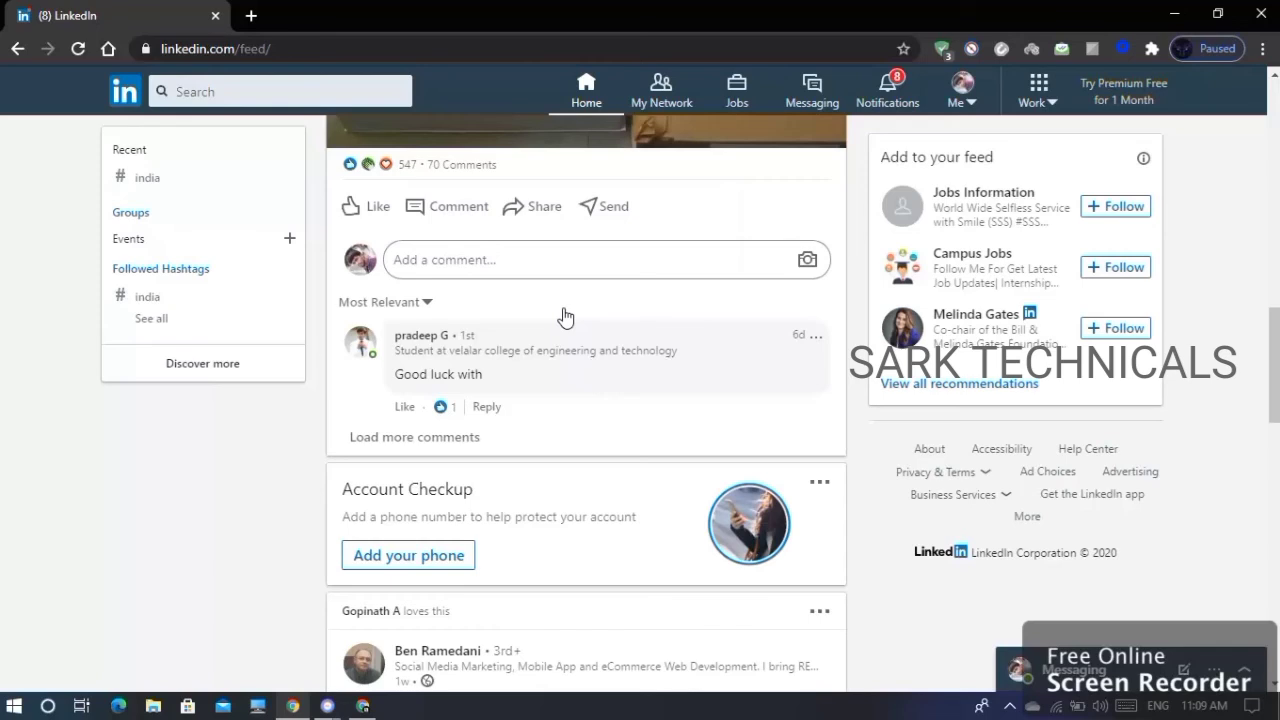
scroll(565, 317, "down", 1)
scroll(565, 317, "down", 3)
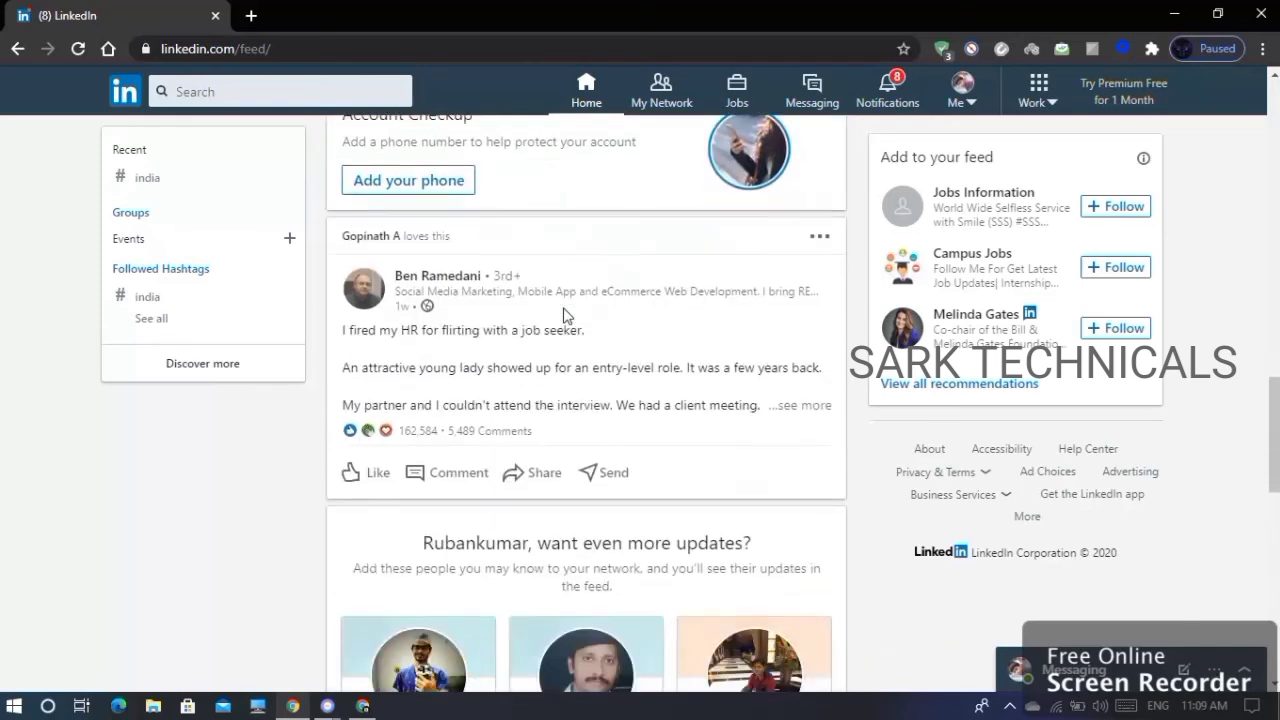
scroll(565, 317, "down", 2)
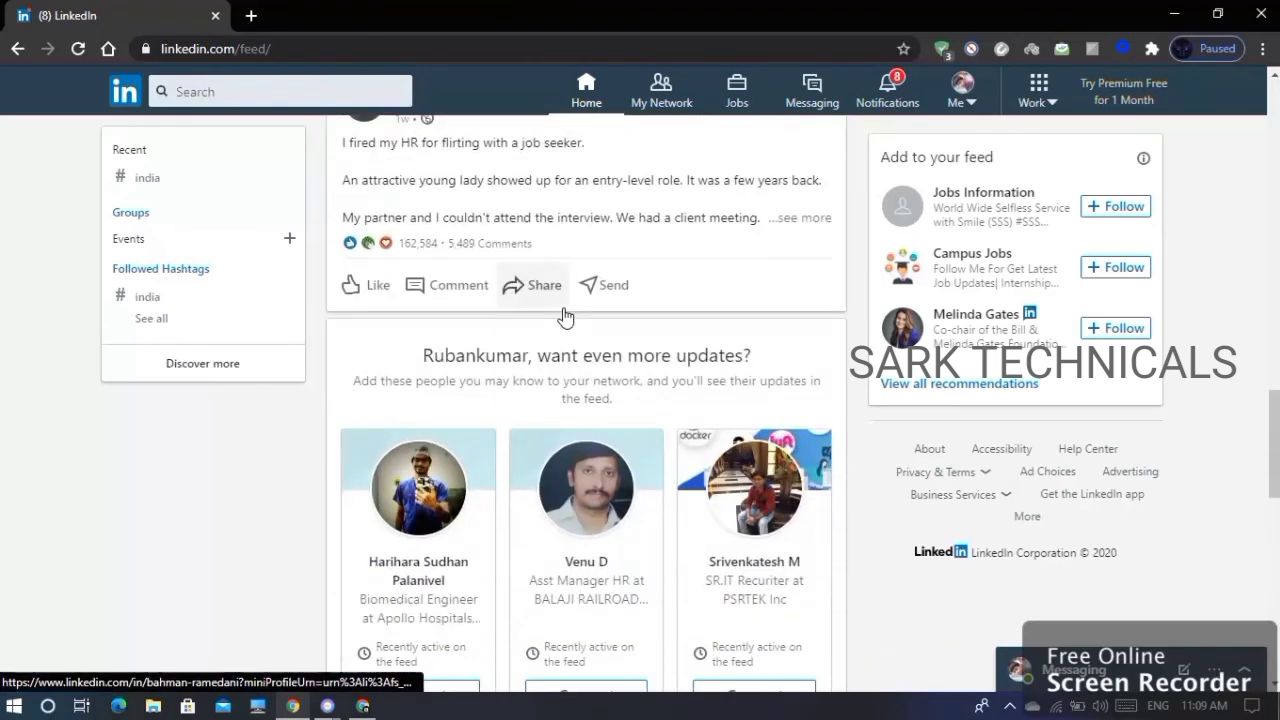
scroll(565, 317, "up", 12)
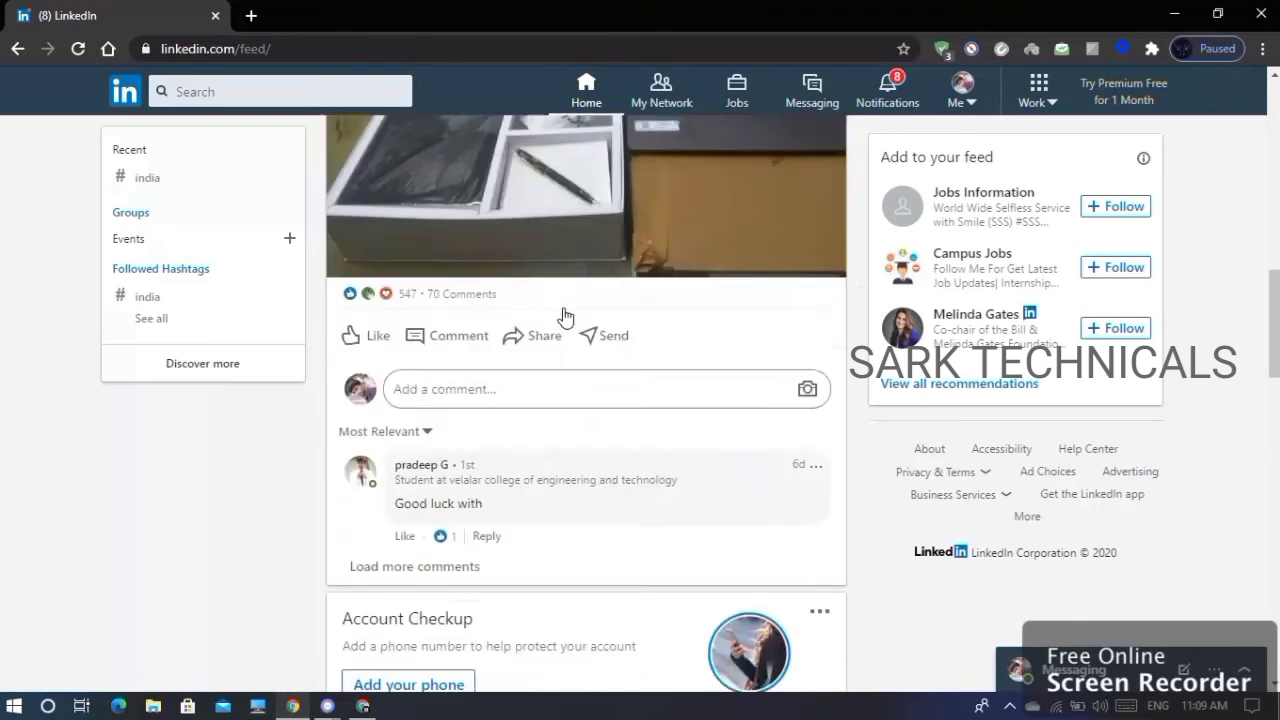
scroll(565, 317, "down", 12)
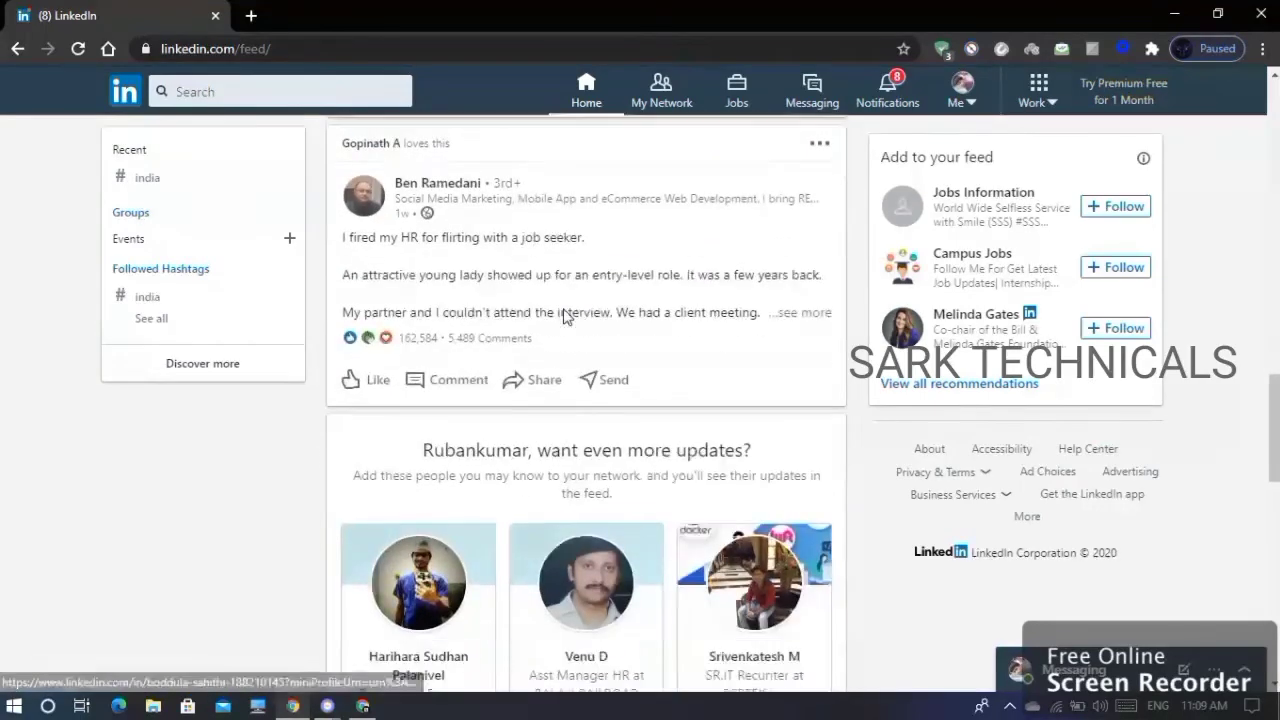
scroll(563, 316, "up", 15)
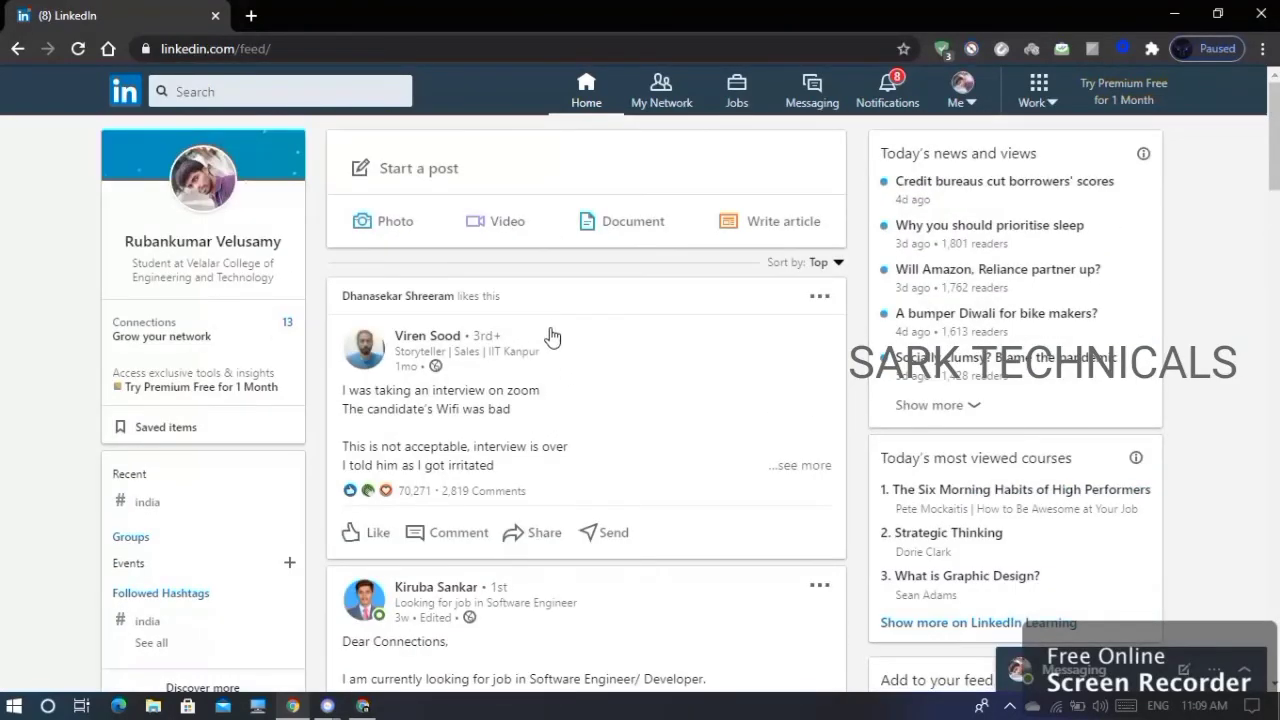
Step: View the My Network page with its network management options and return to the post options on the home feed
left_click(663, 103)
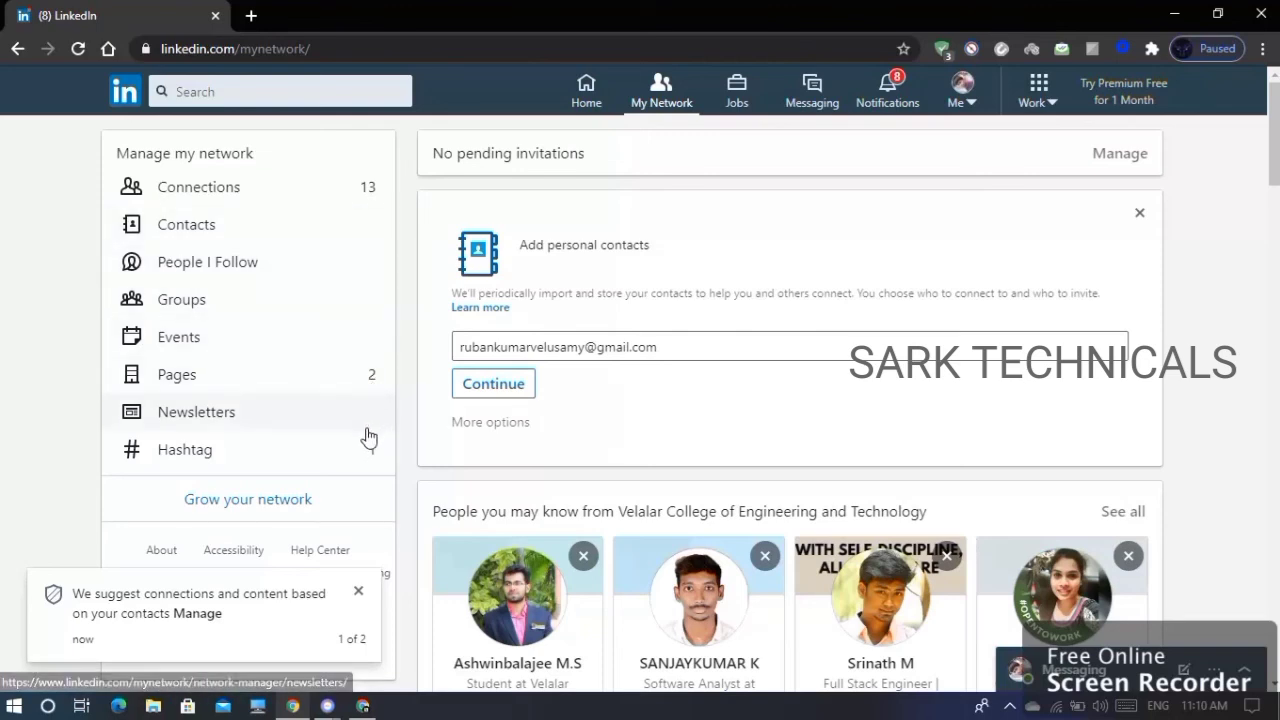
left_click(586, 98)
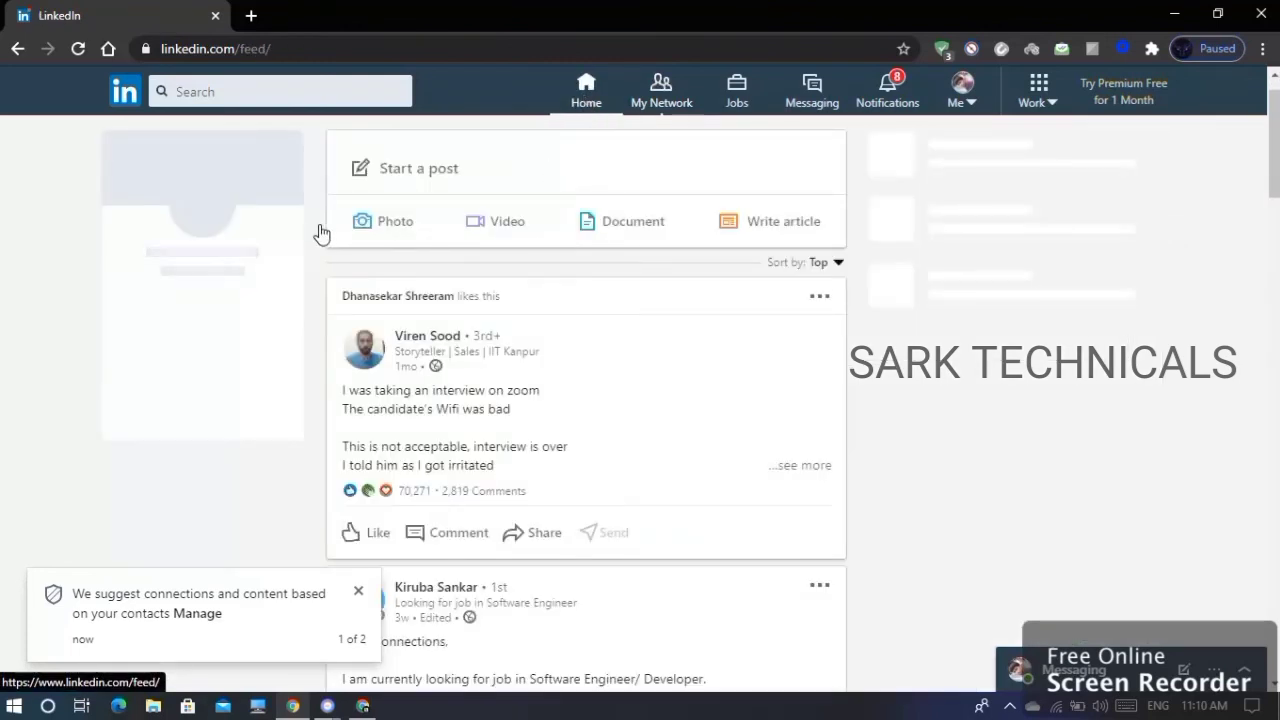
scroll(383, 220, "down", 1)
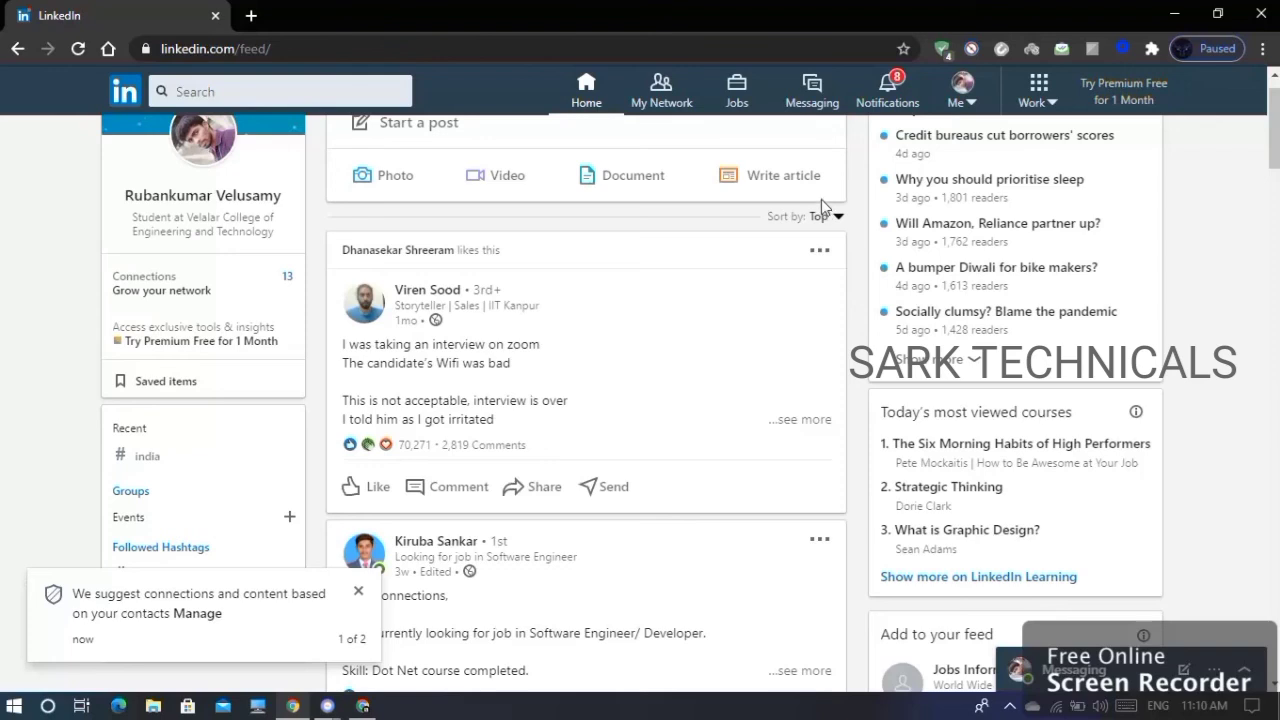
scroll(821, 199, "up", 1)
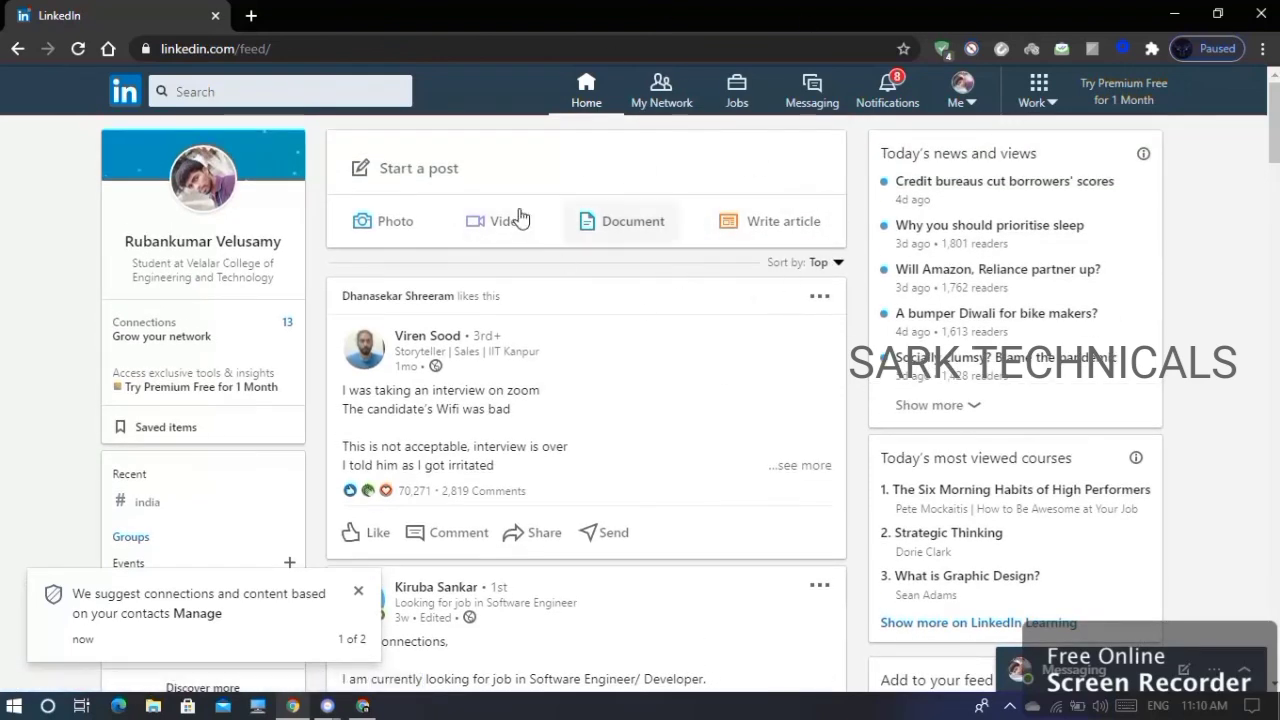